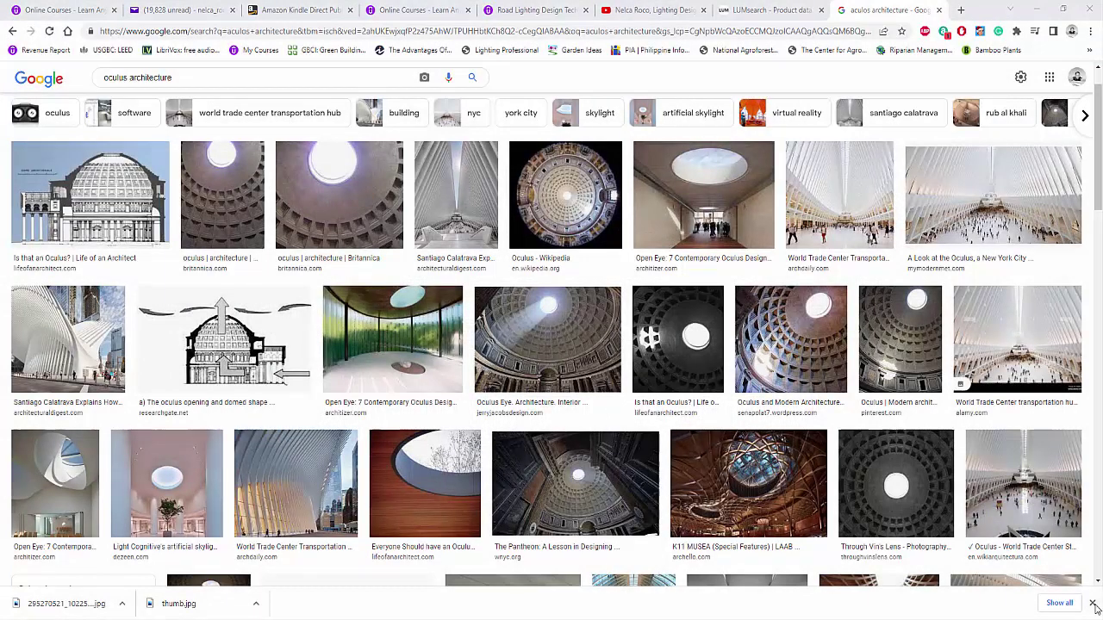
Step: Dismiss the downloads bar and review the email asking how to make a round skylight
click(1093, 604)
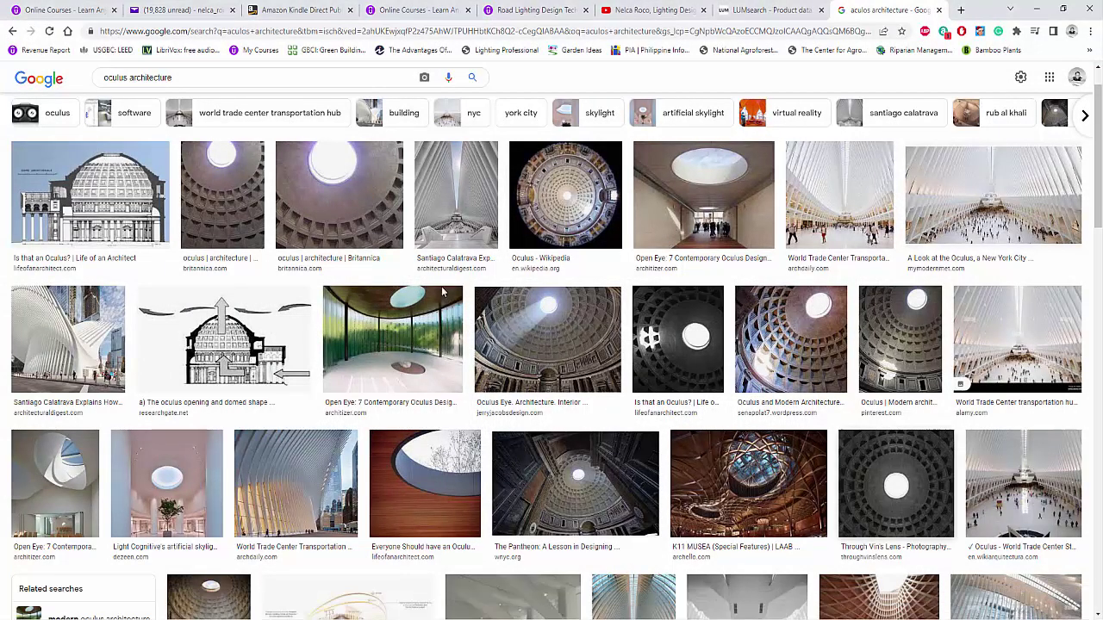
click(186, 14)
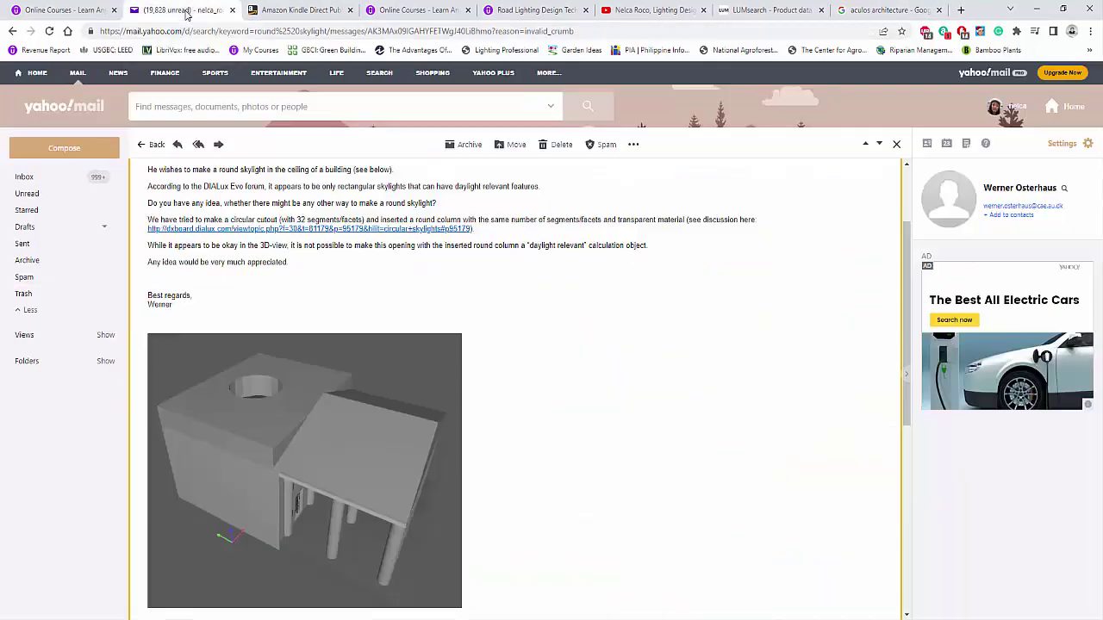
scroll(405, 353, down, 2)
scroll(400, 348, up, 2)
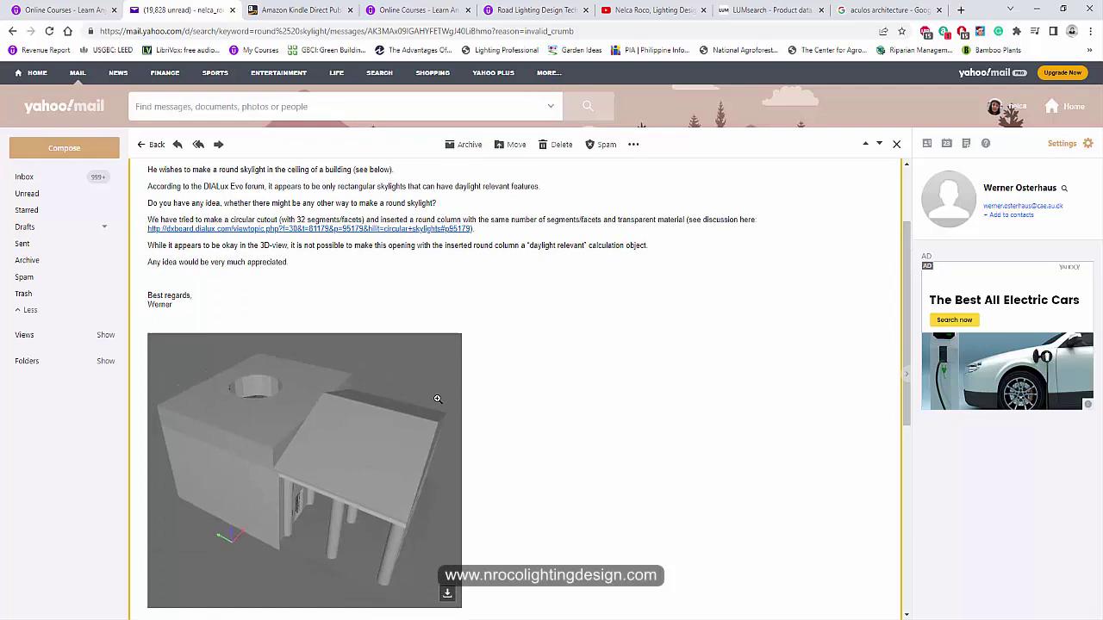
Step: Examine the oculus architecture image results, enlarging the Jerry Jacobs Design, Britannica and Pinterest photos of the coffered dome
click(888, 10)
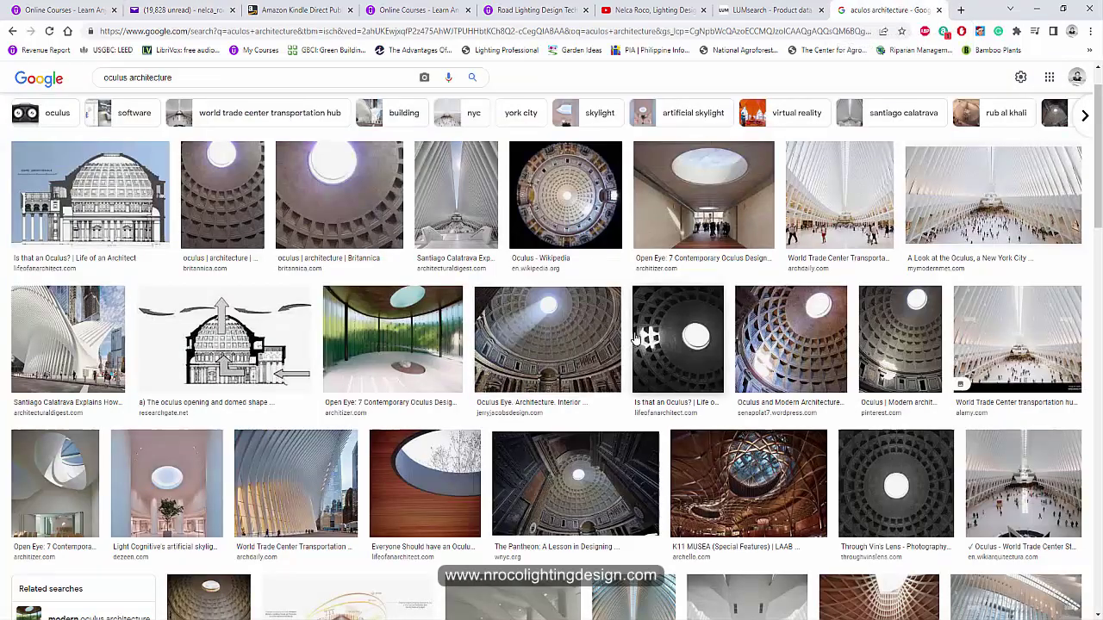
click(569, 336)
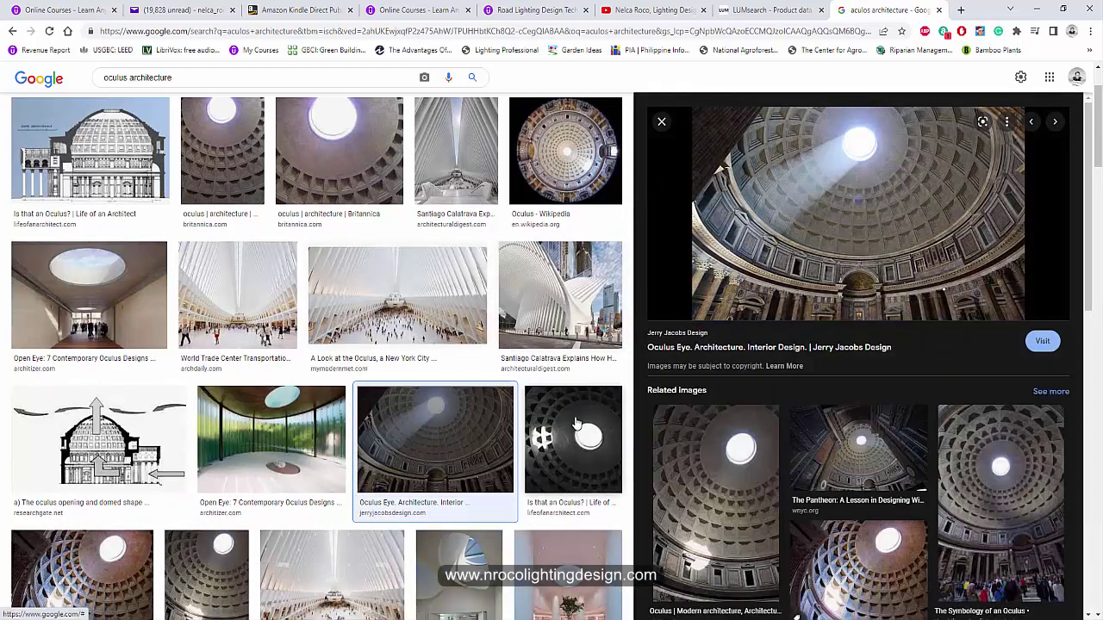
scroll(830, 491, down, 1)
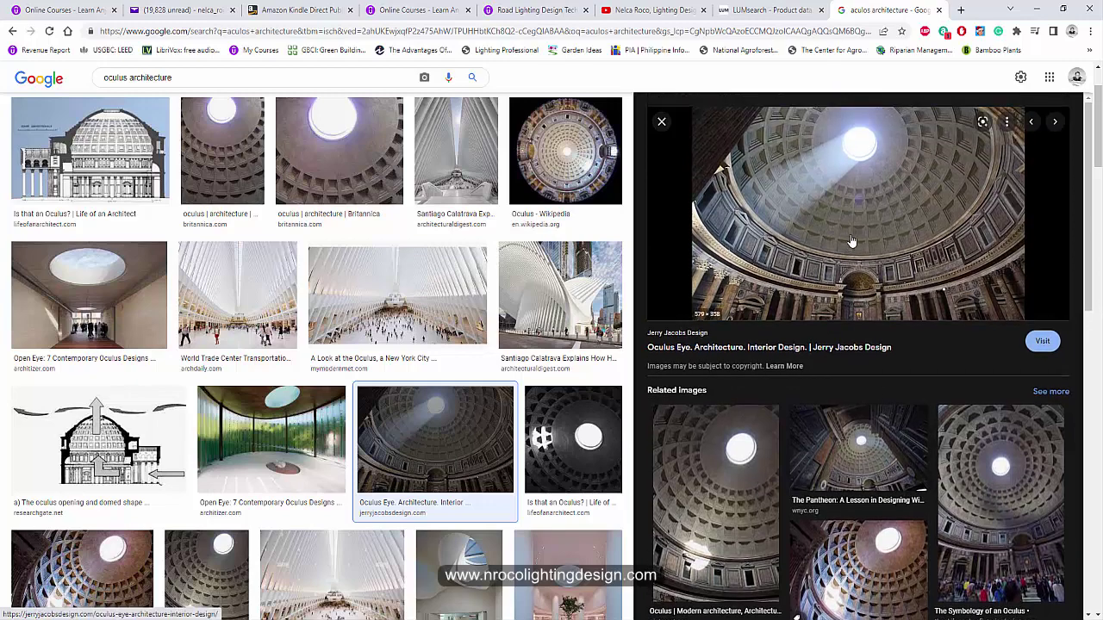
scroll(416, 279, up, 2)
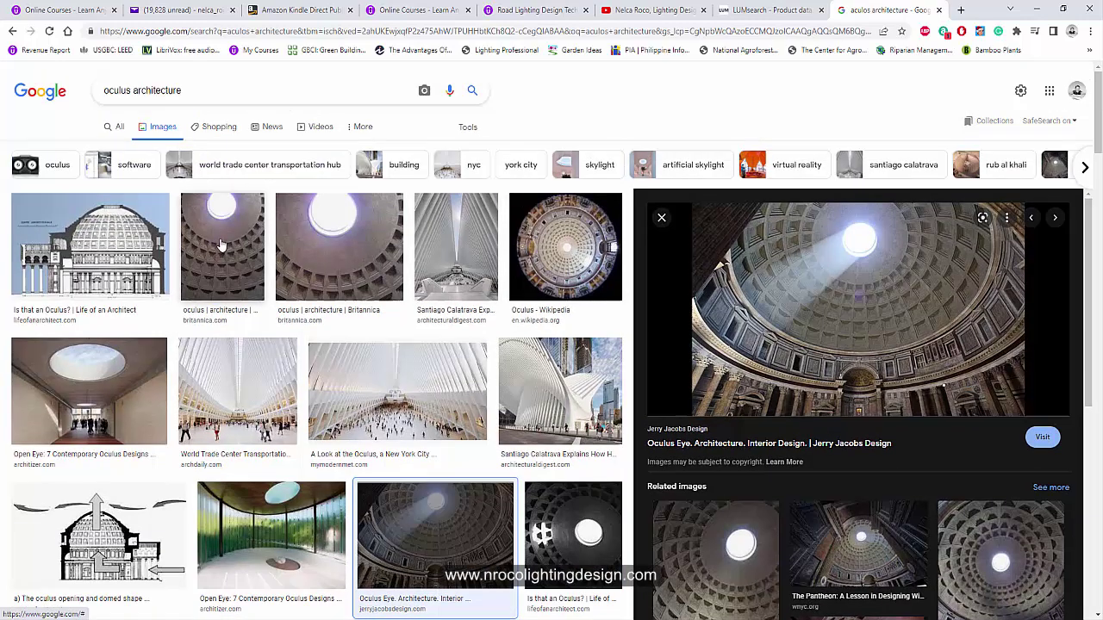
click(221, 245)
scroll(534, 419, down, 2)
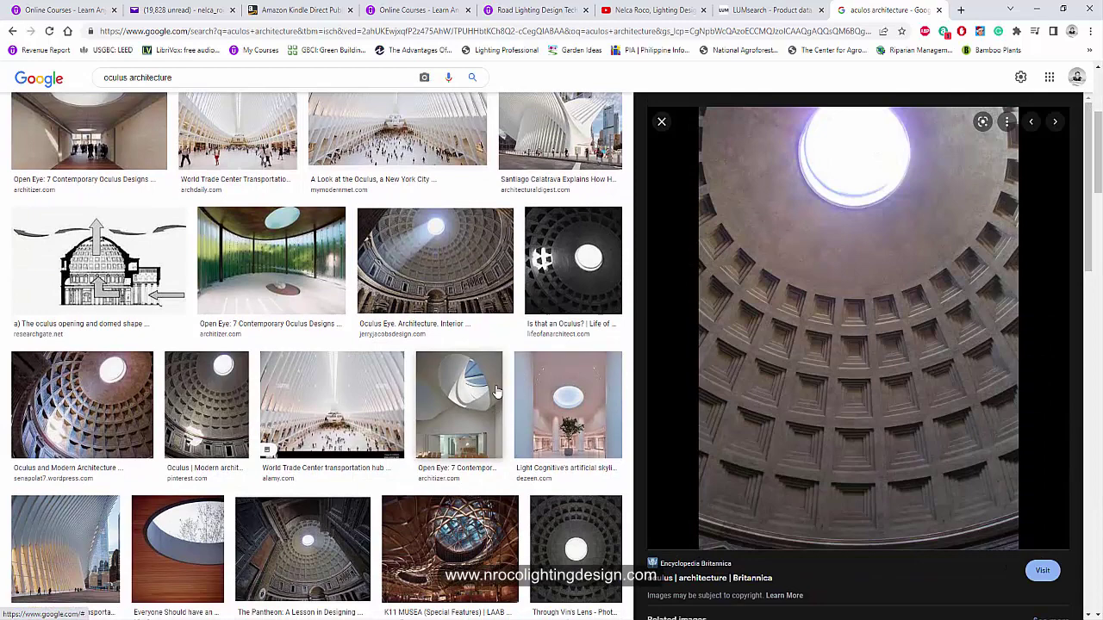
click(436, 259)
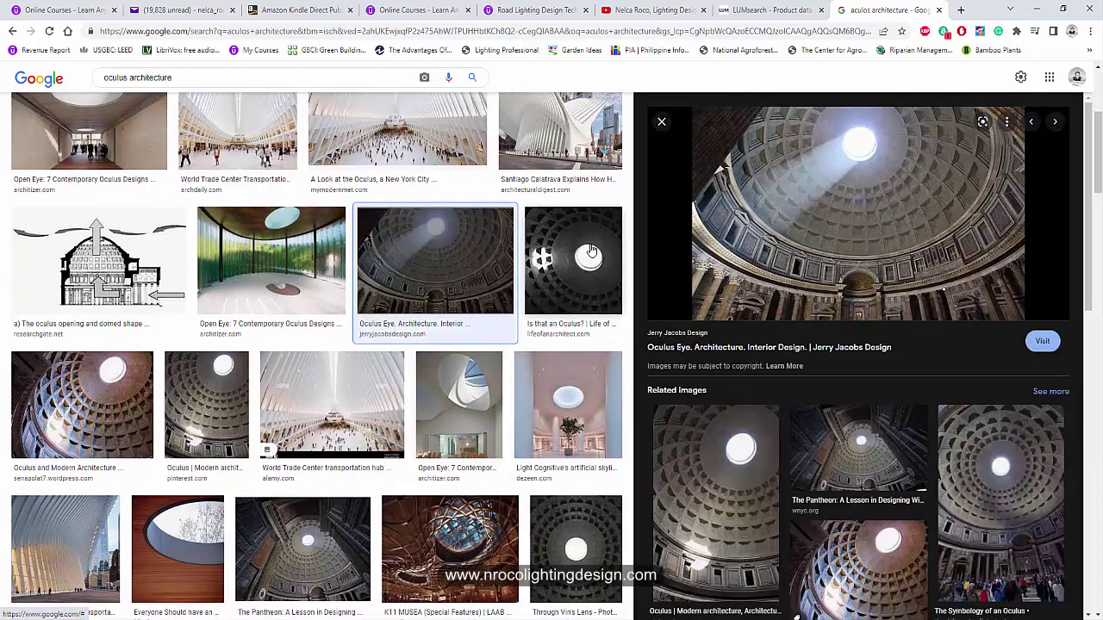
click(727, 479)
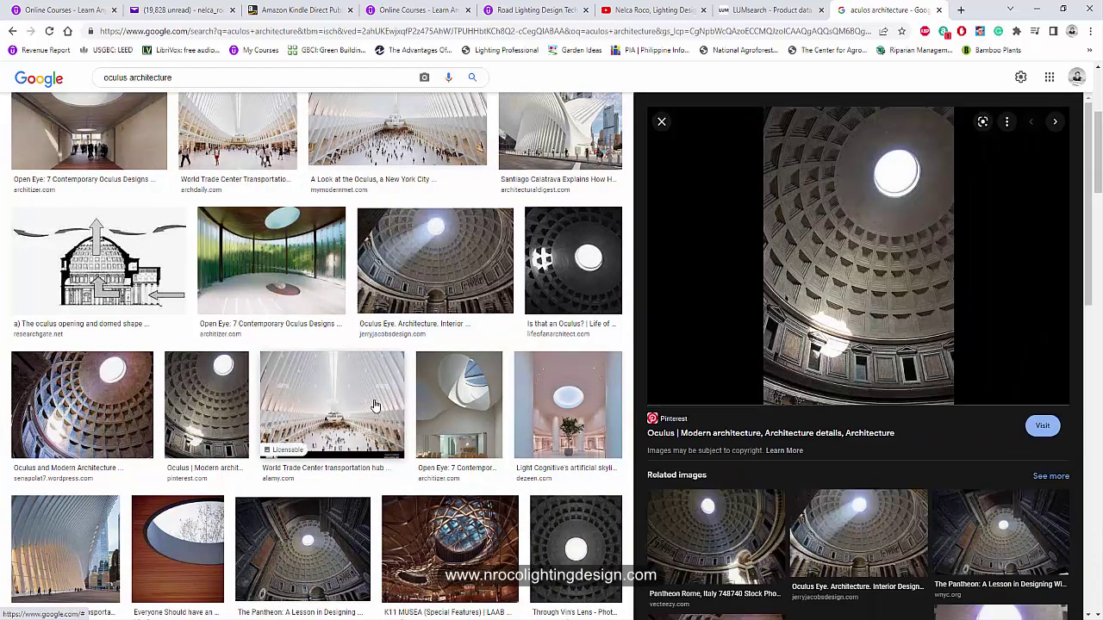
scroll(301, 385, up, 3)
Step: Switch to DIALux evo and inspect the rectangular and round roof openings of Room 1 from above and inside
click(181, 9)
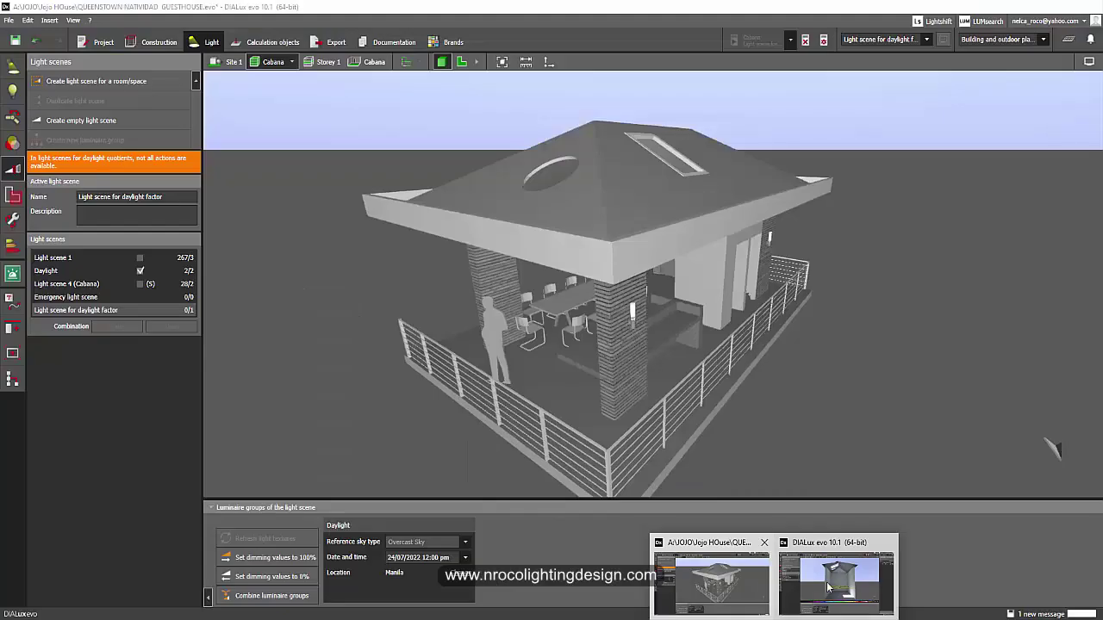
click(823, 593)
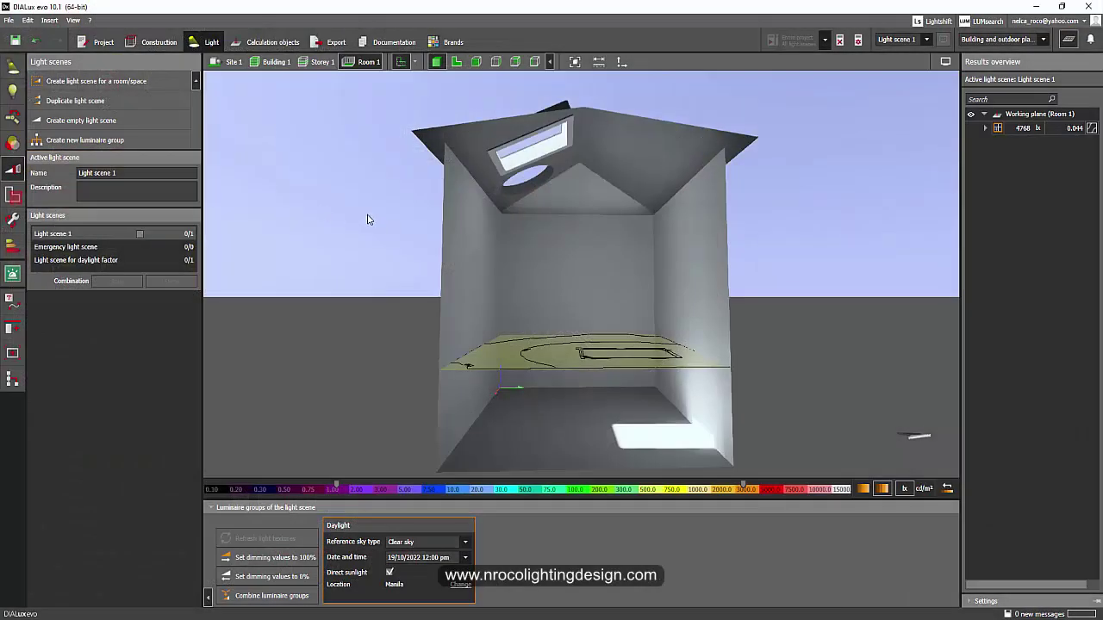
right_drag(367, 220, 280, 114)
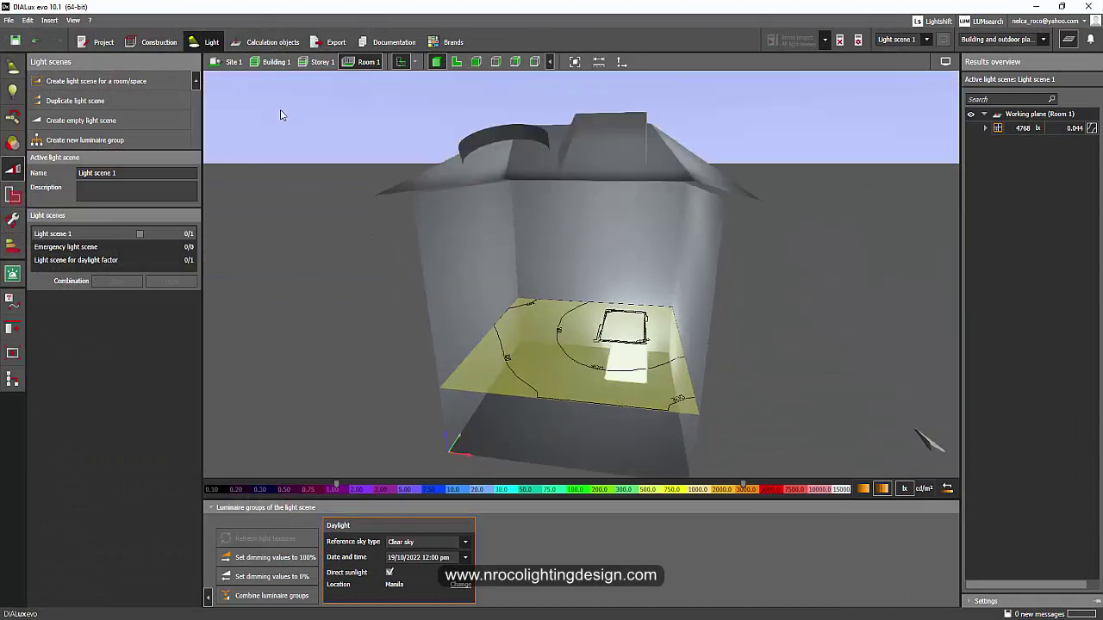
click(630, 284)
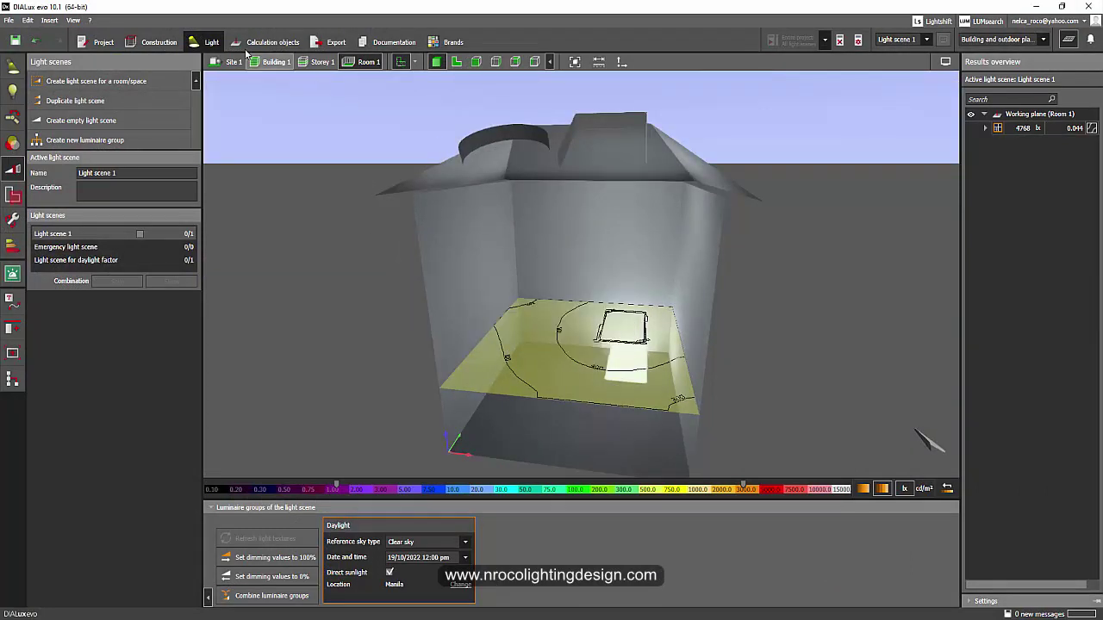
click(232, 63)
right_drag(333, 205, 416, 310)
click(368, 62)
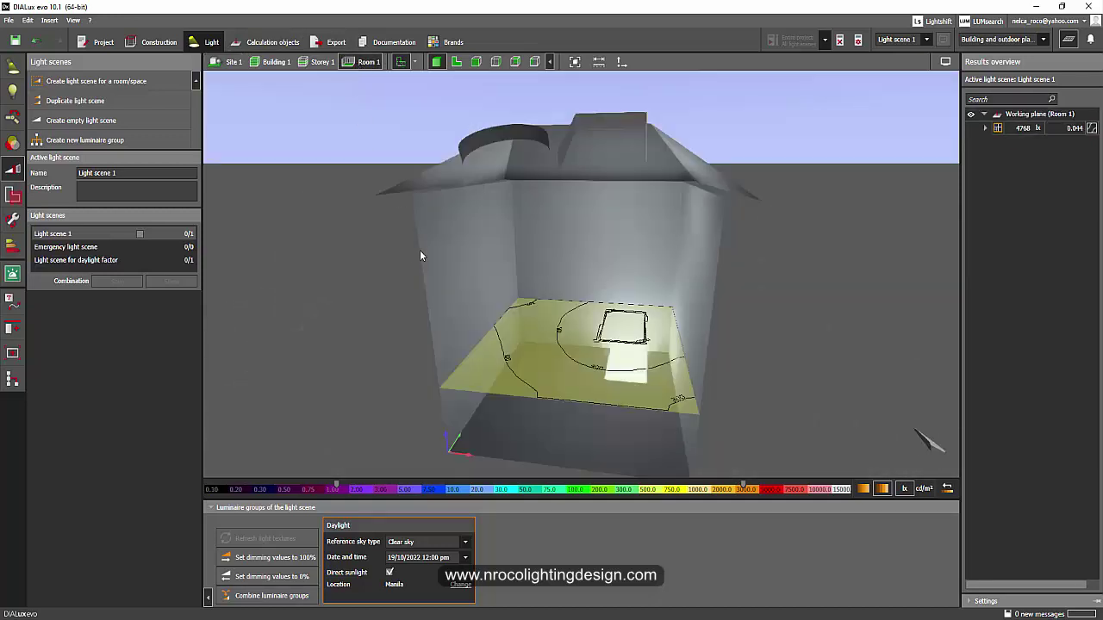
right_drag(362, 93, 529, 219)
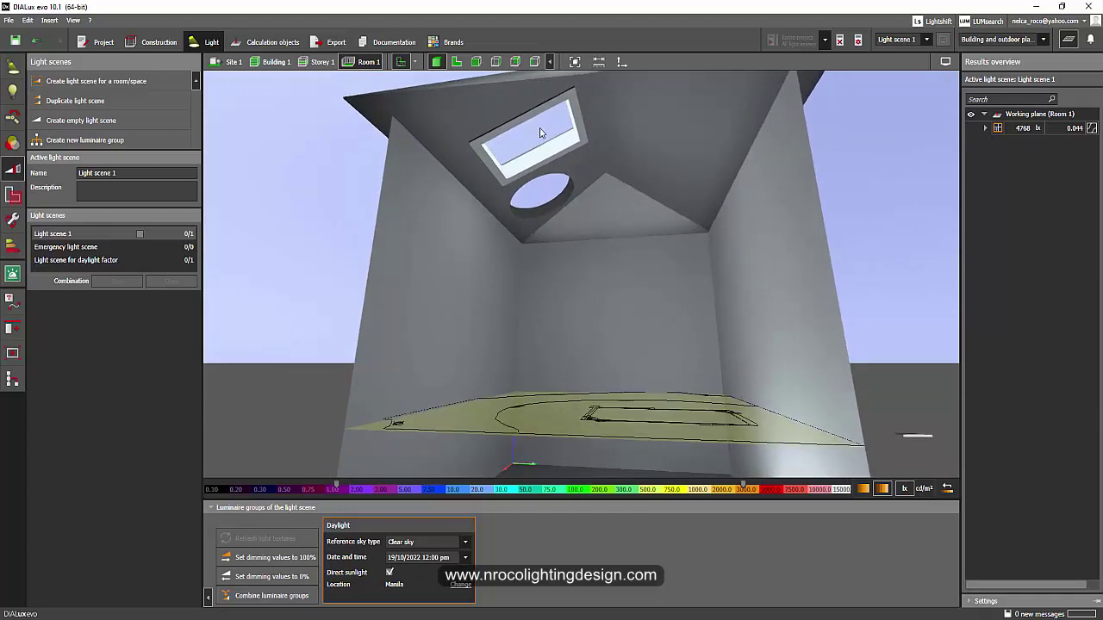
right_drag(508, 166, 532, 311)
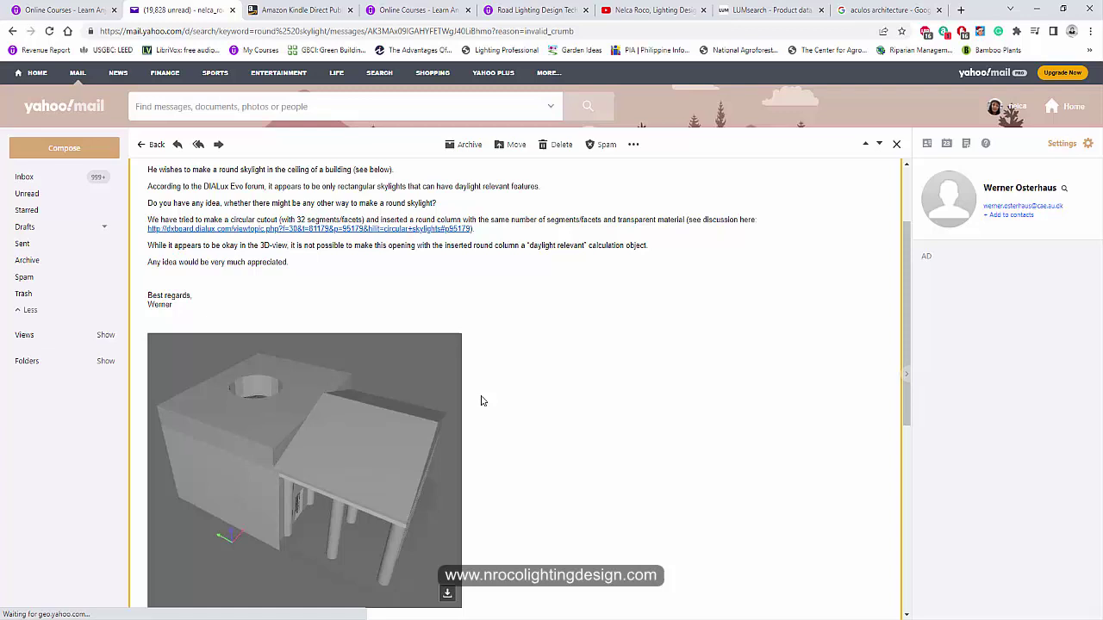
Step: Review the emailed building model in the browser and examine more oculus images, including the Dezeen artificial skylight and Architizer design
scroll(379, 485, down, 2)
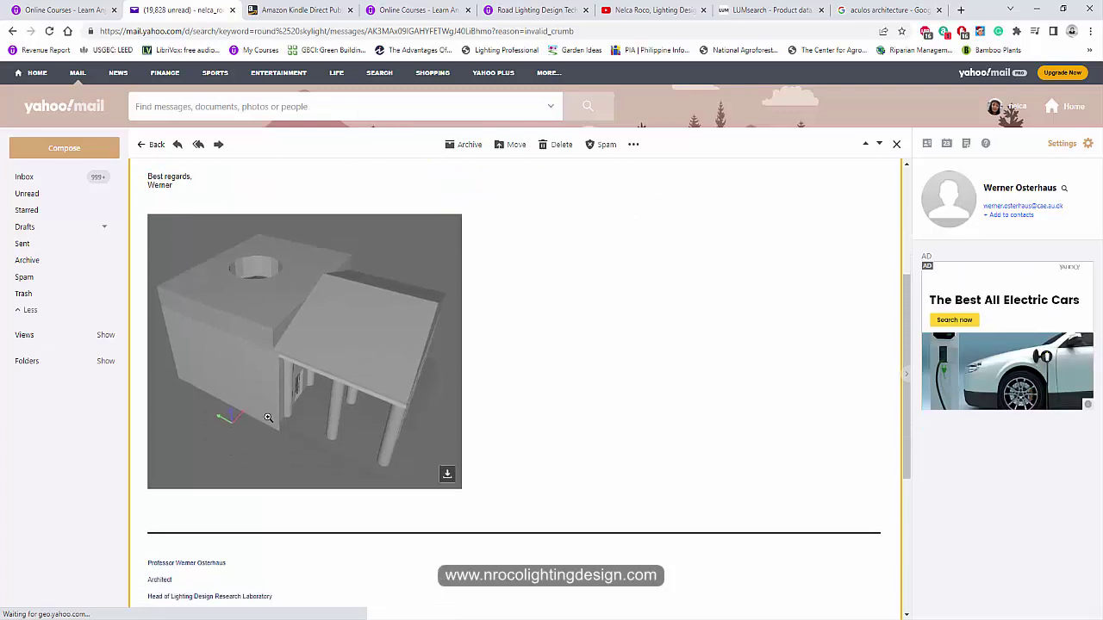
scroll(551, 317, up, 2)
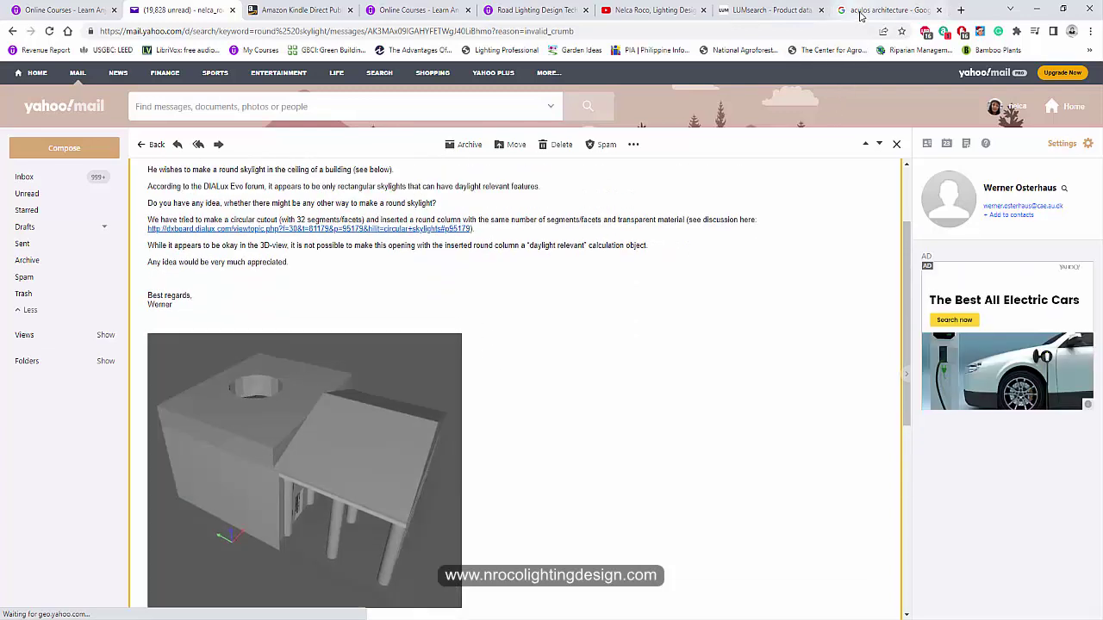
click(860, 15)
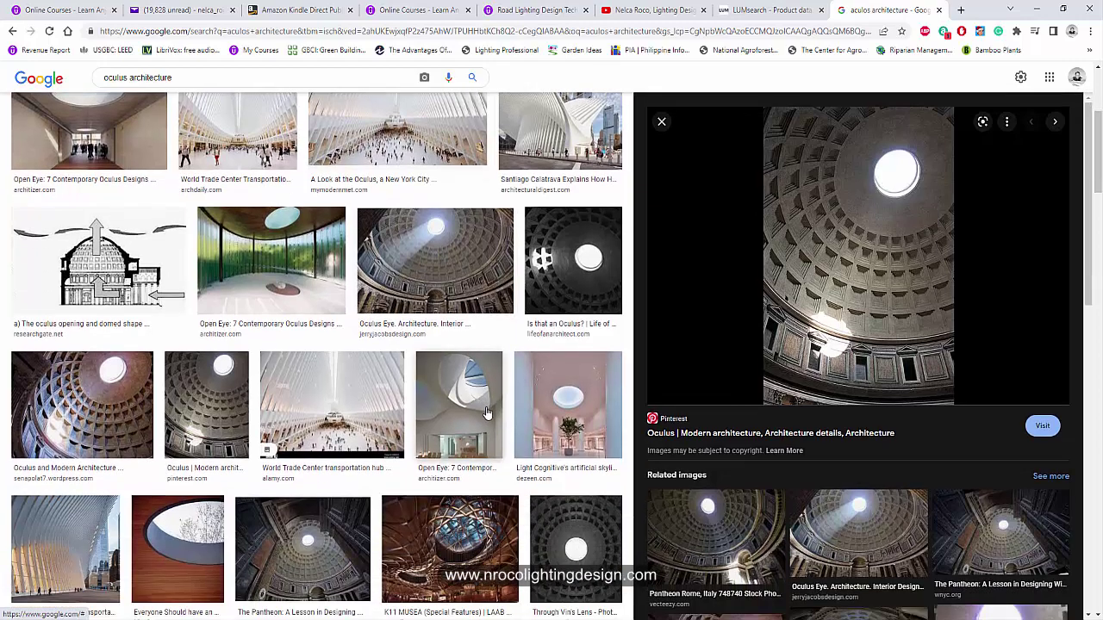
scroll(487, 414, down, 2)
scroll(830, 387, up, 1)
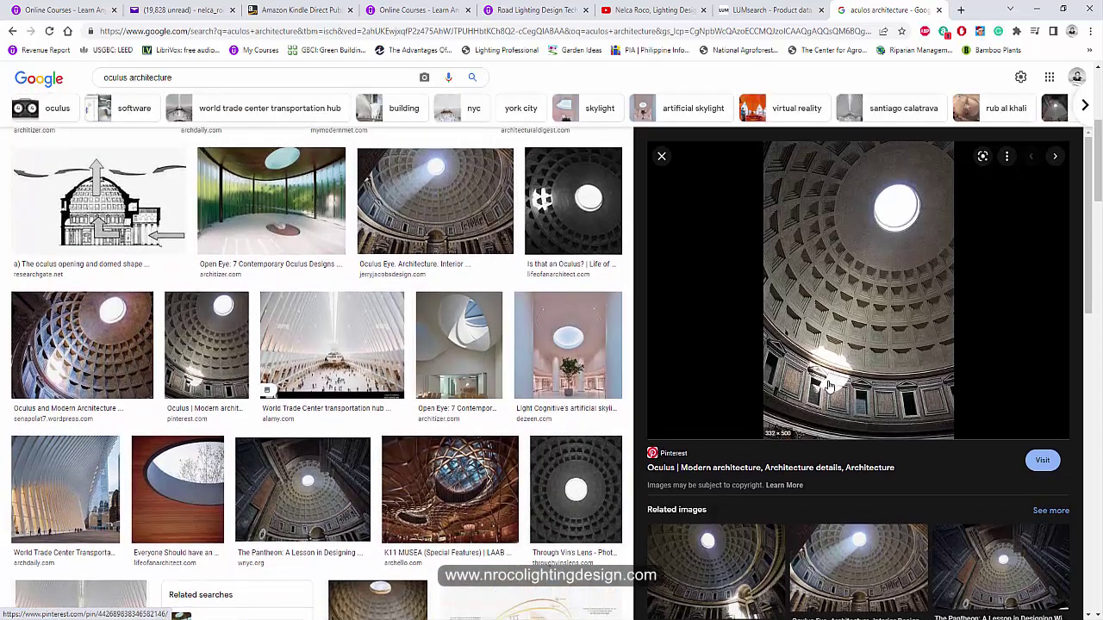
scroll(830, 387, down, 2)
click(868, 349)
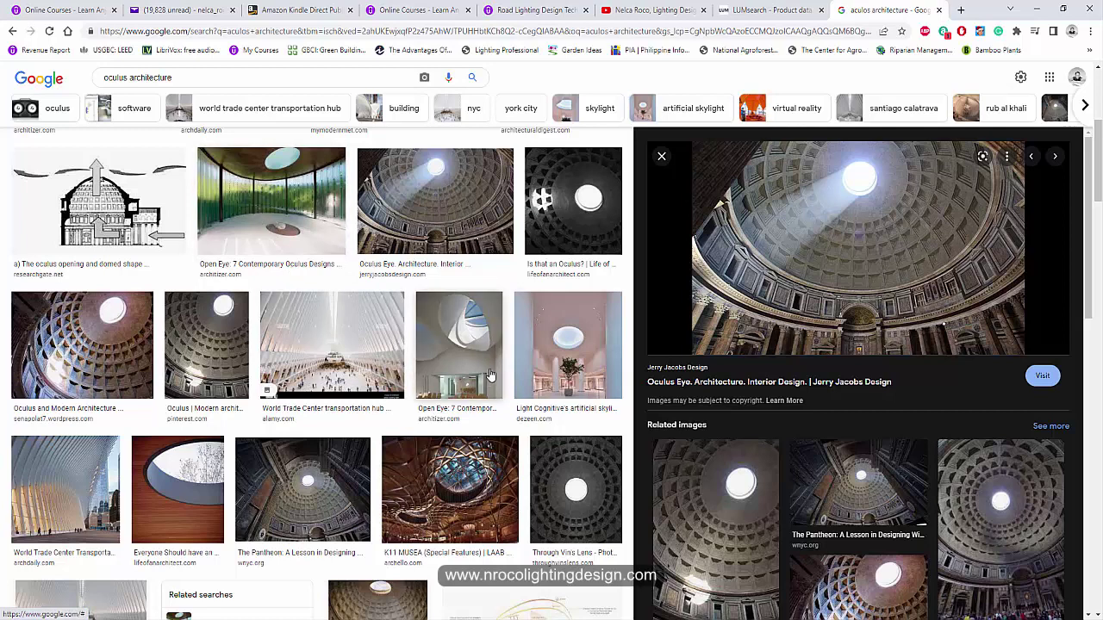
click(560, 352)
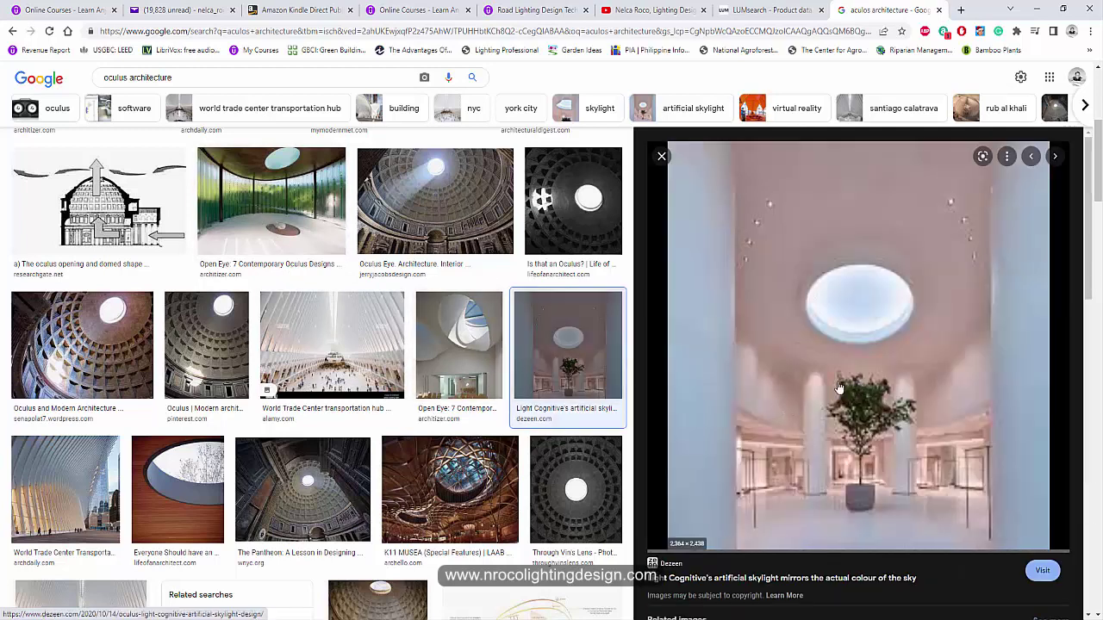
click(469, 370)
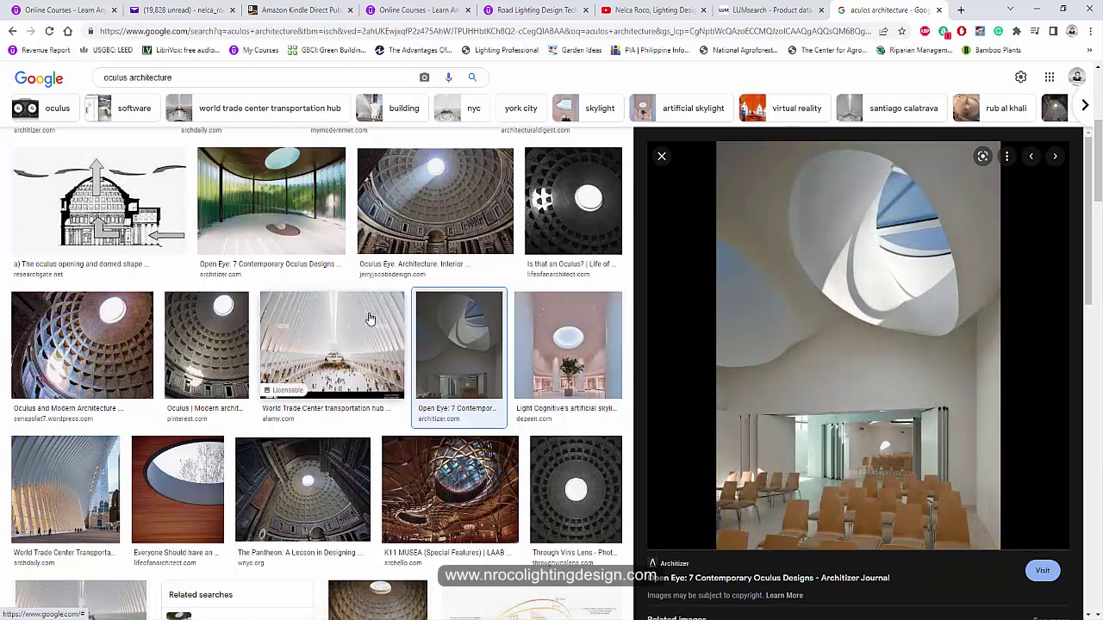
scroll(348, 398, down, 5)
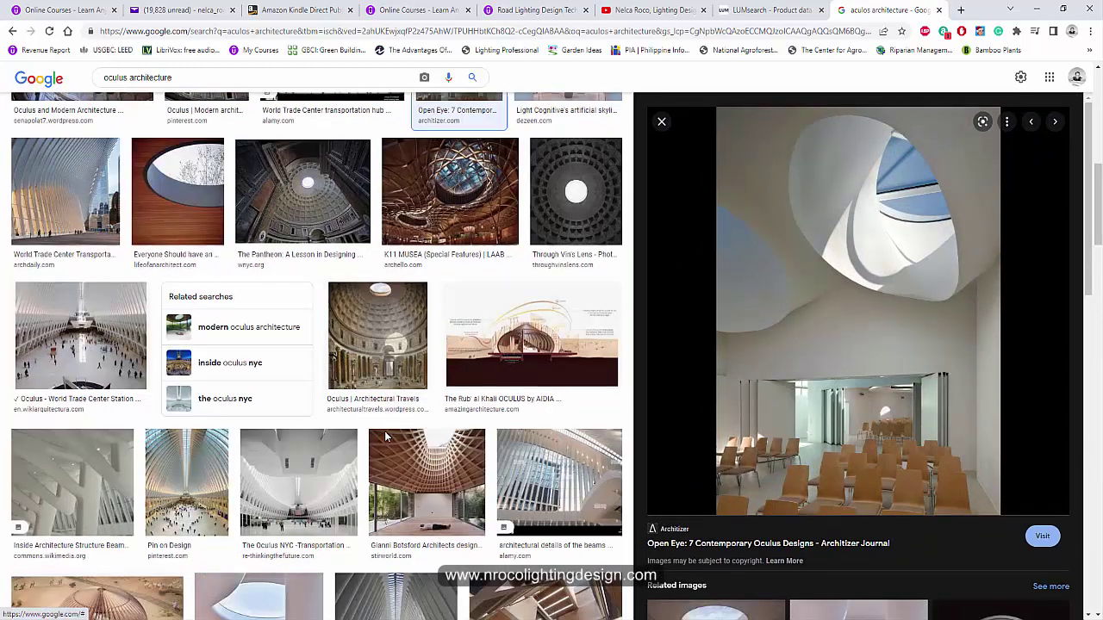
scroll(394, 461, down, 4)
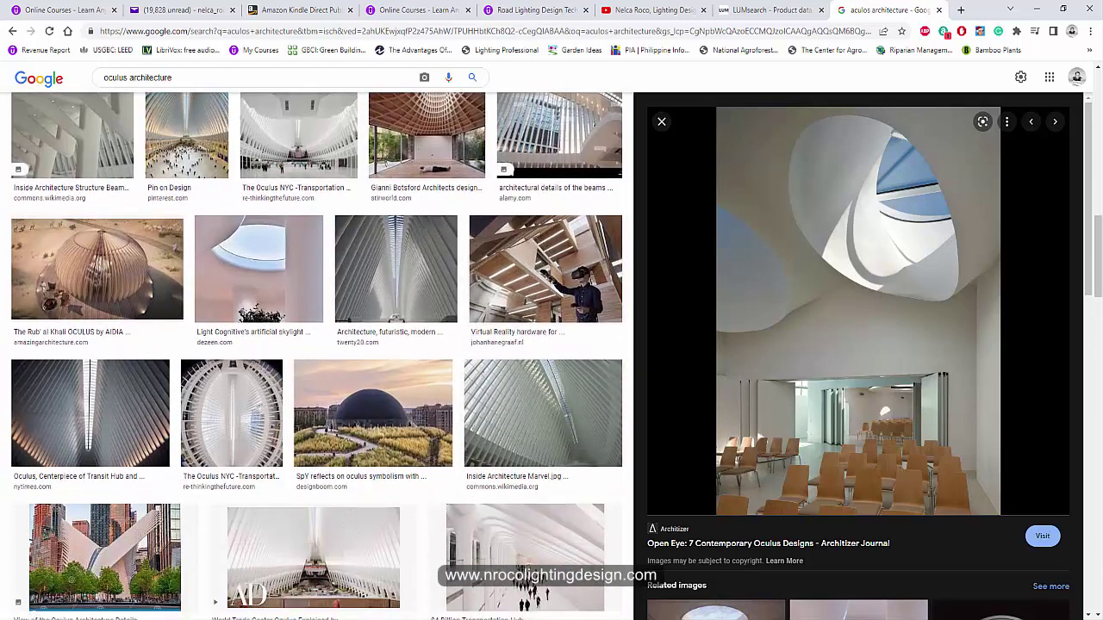
Step: Switch to DIALux evo and inspect the roof openings of the cabana project and of the one-room building from outside
mouse_move(748, 531)
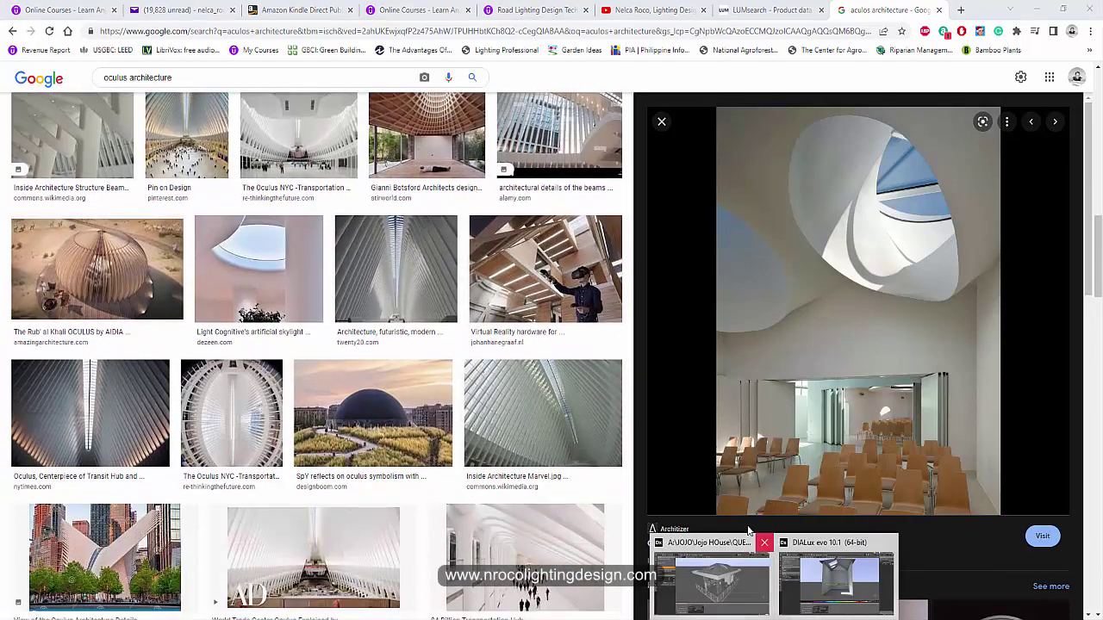
click(750, 577)
right_drag(480, 319, 523, 458)
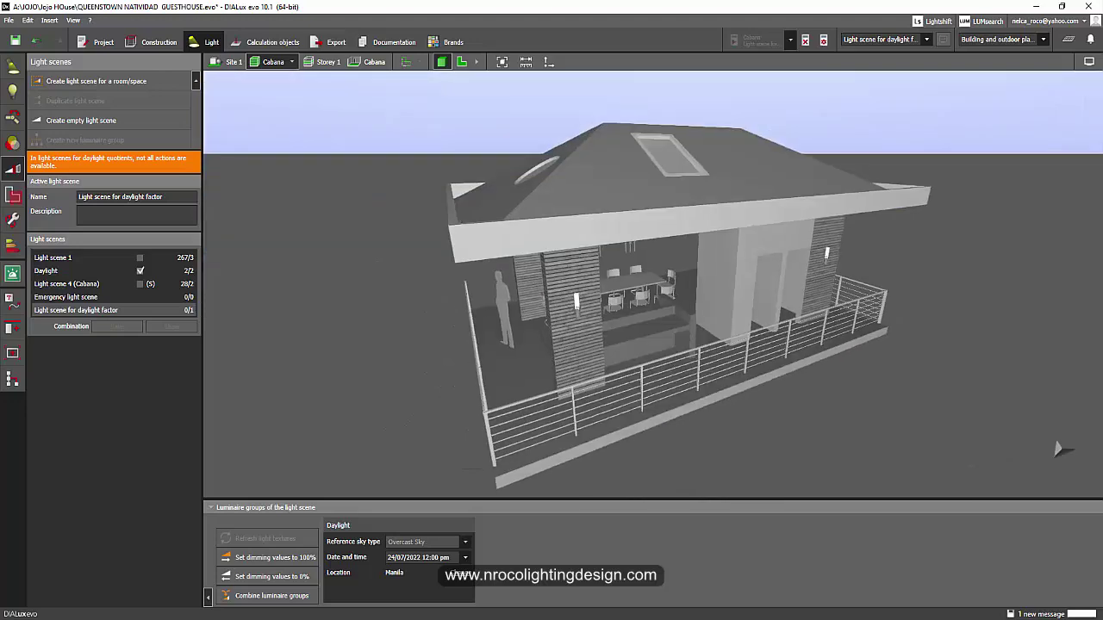
click(835, 596)
right_drag(585, 403, 413, 353)
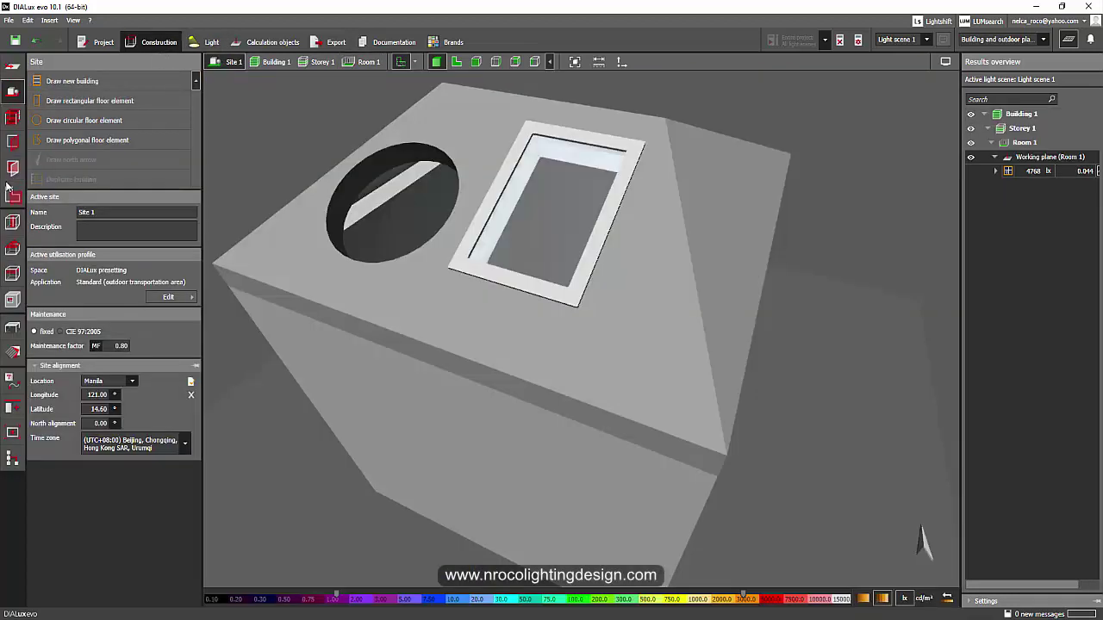
Step: Place a standard roof window aperture on the plain roof slope next to the slope with the existing openings
click(14, 144)
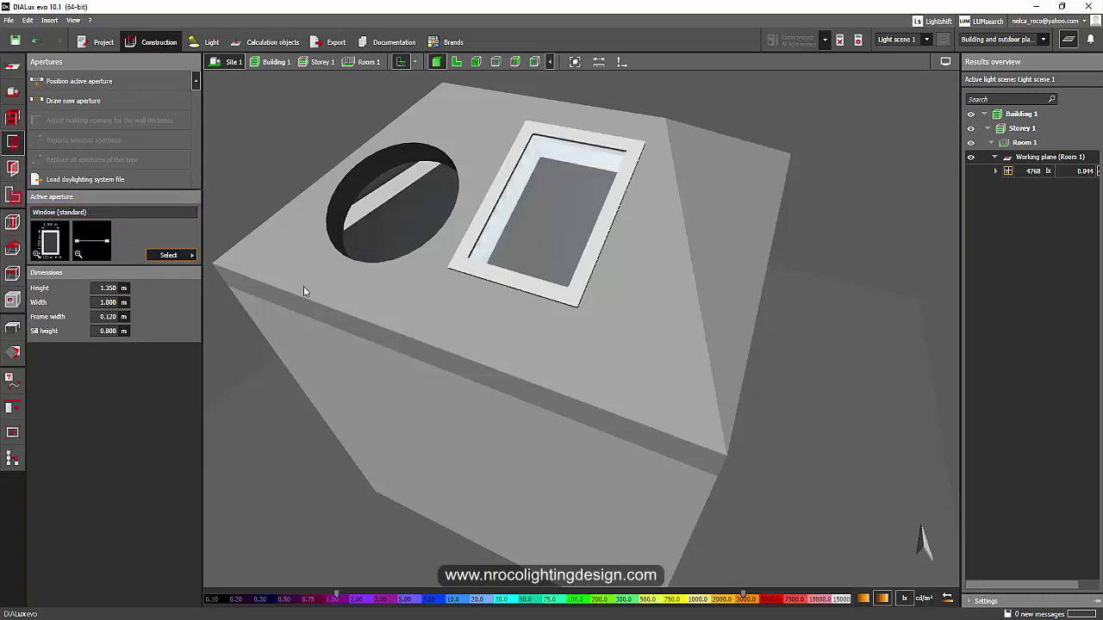
click(183, 259)
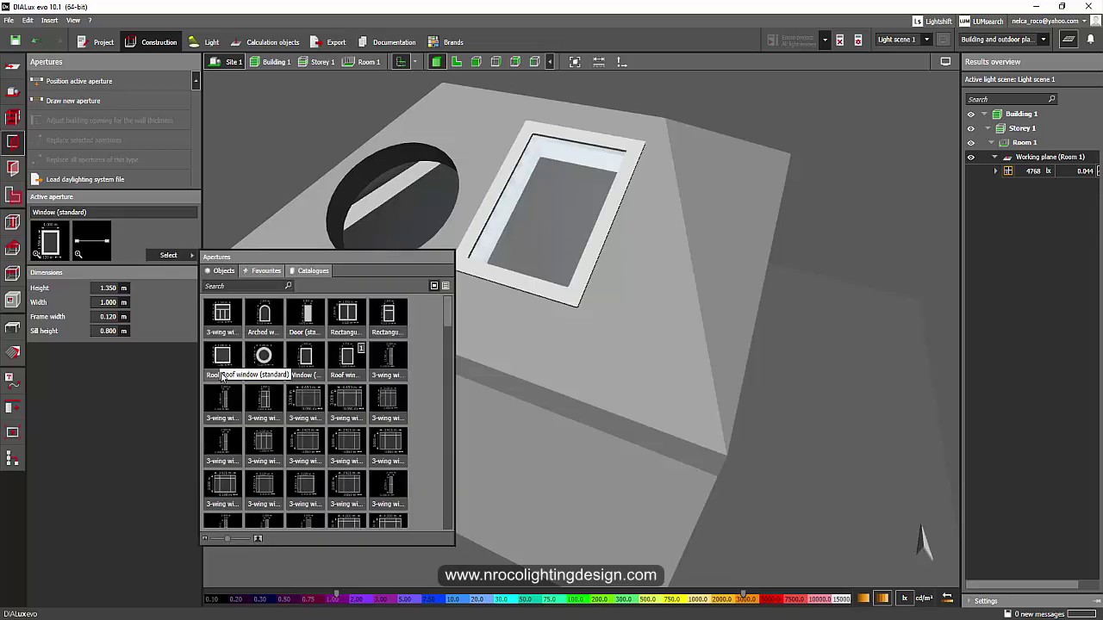
right_drag(258, 172, 418, 266)
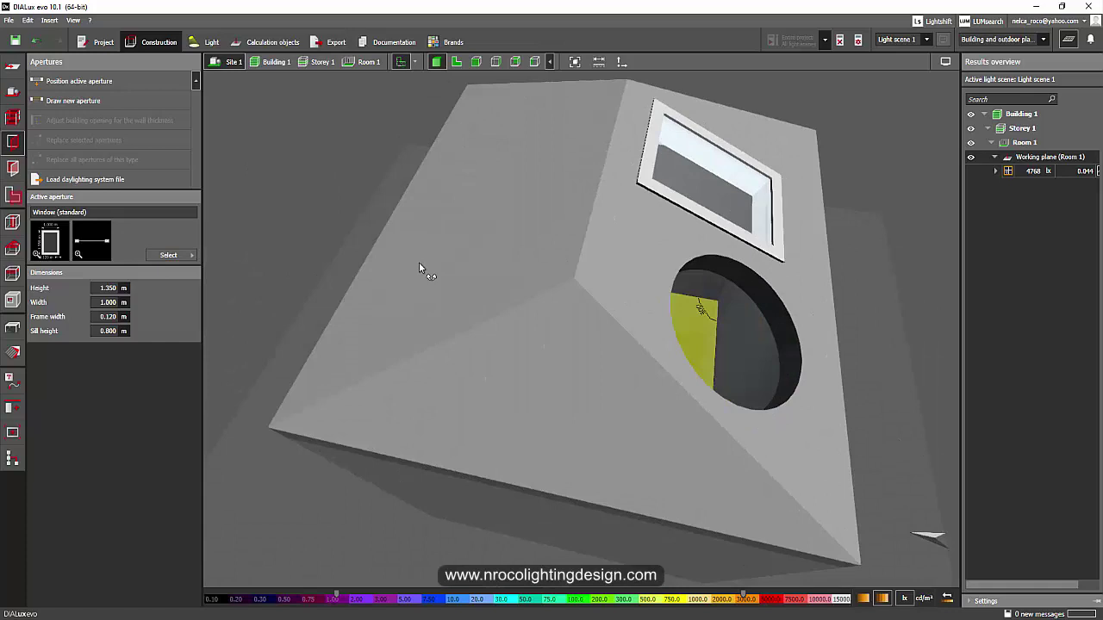
click(176, 258)
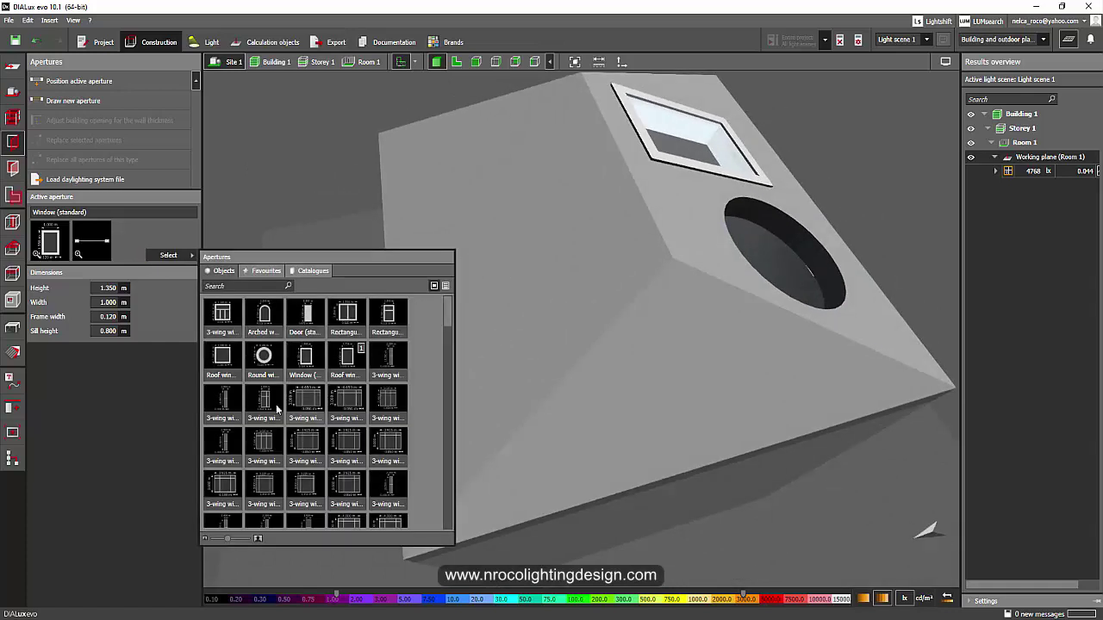
click(222, 358)
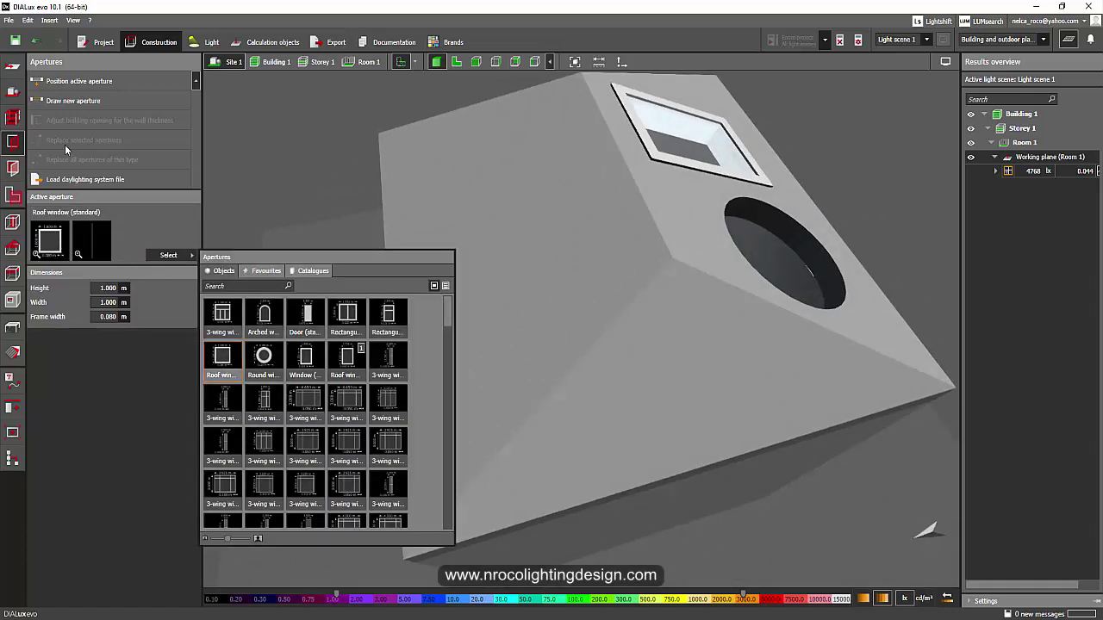
click(68, 81)
click(525, 205)
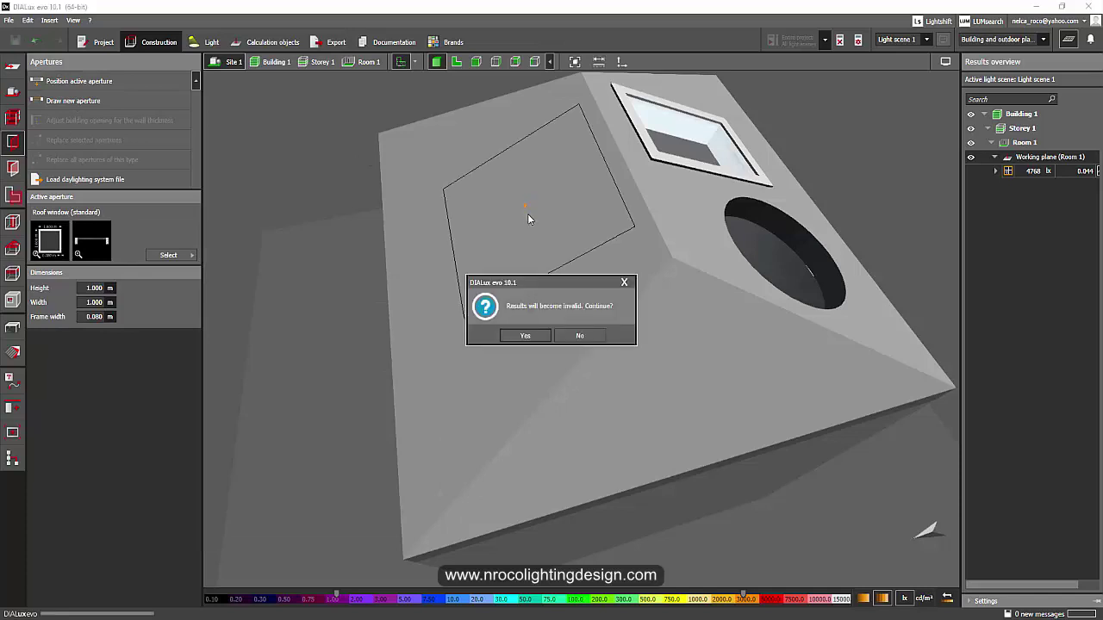
click(525, 335)
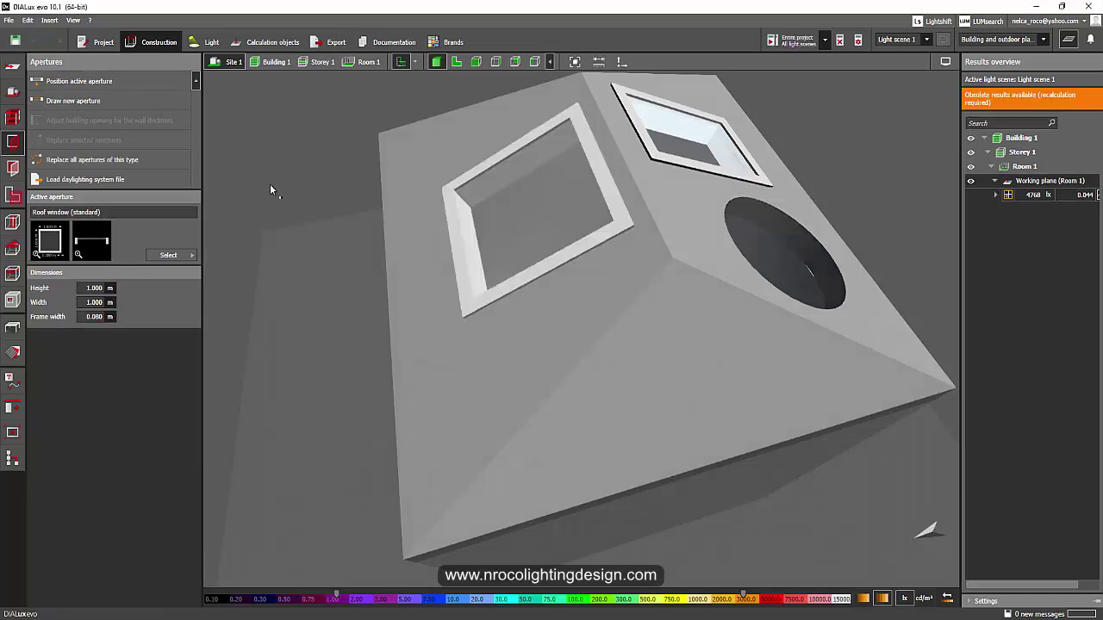
Step: Inspect the storey from outside and view the roof windows from inside Room 1
right_drag(273, 185, 367, 67)
click(319, 62)
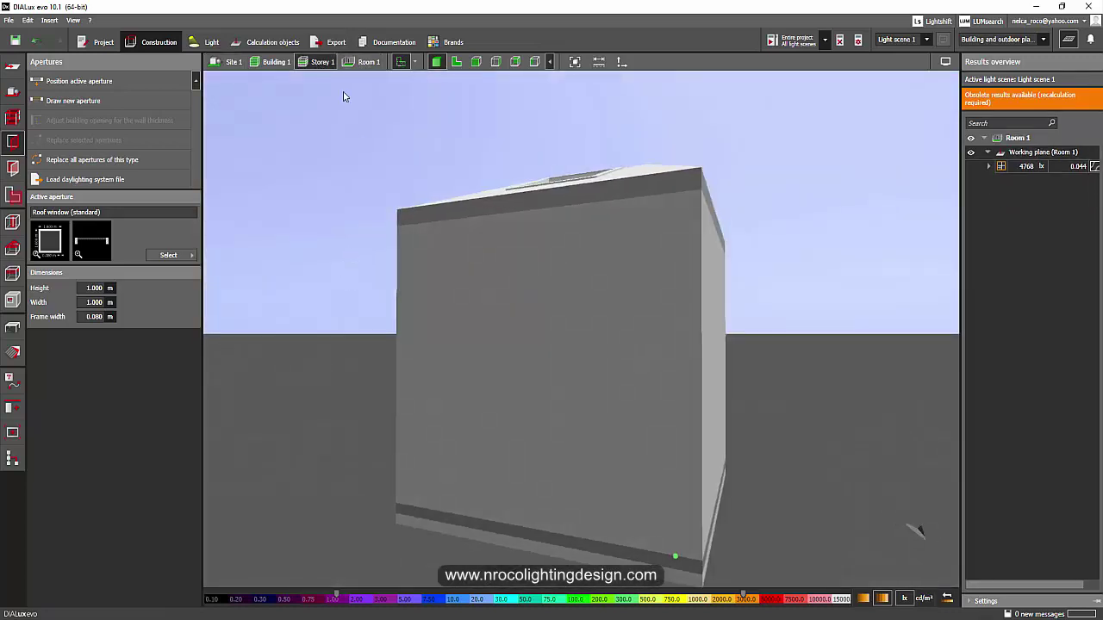
click(366, 62)
right_drag(464, 319, 483, 384)
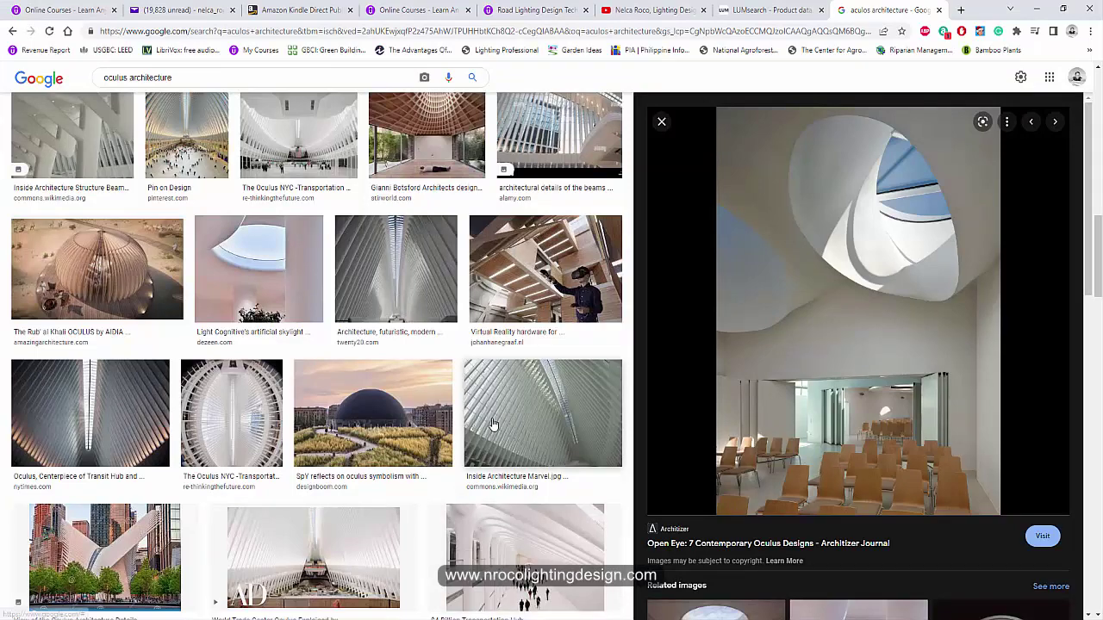
Step: Switch to the browser and examine the enlarged Pantheon oculus image from A Dose of Architecture
scroll(293, 336, up, 5)
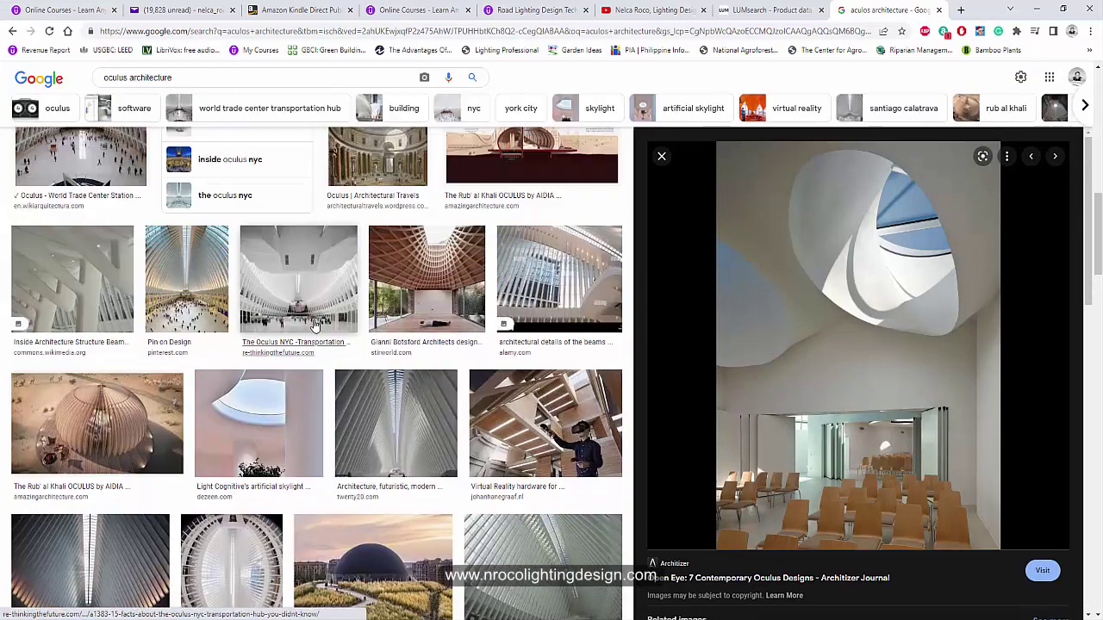
scroll(289, 334, up, 2)
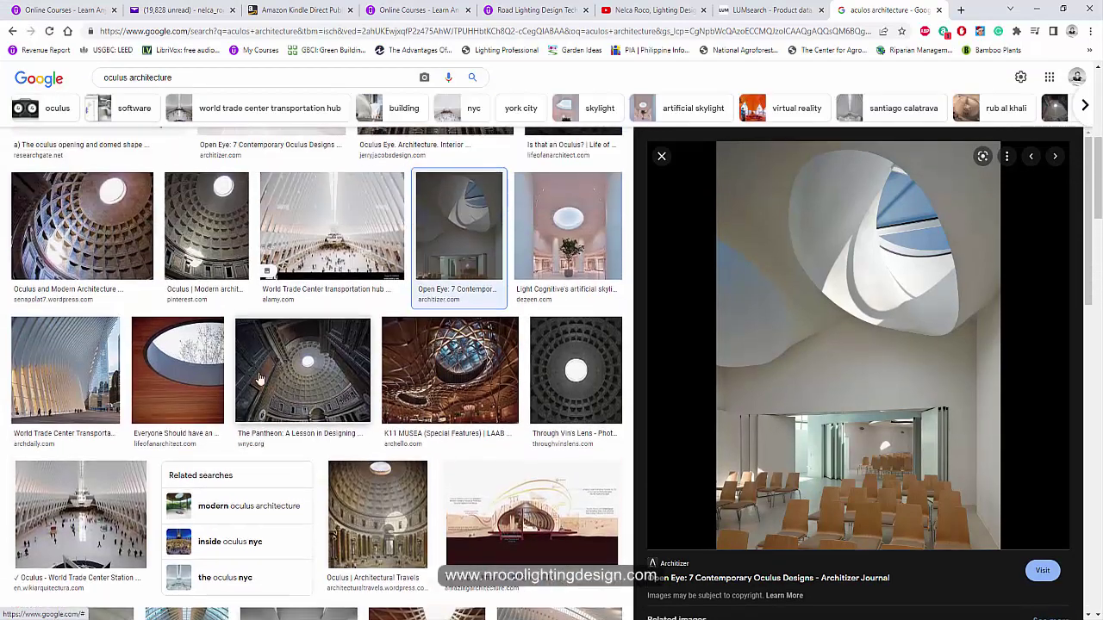
click(105, 239)
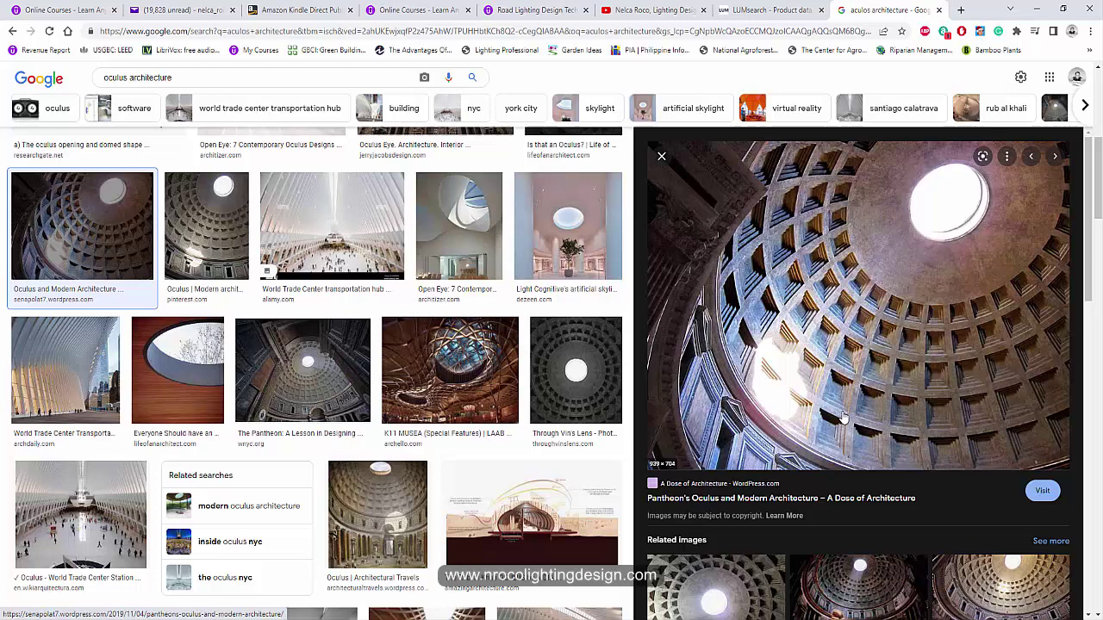
scroll(832, 405, down, 1)
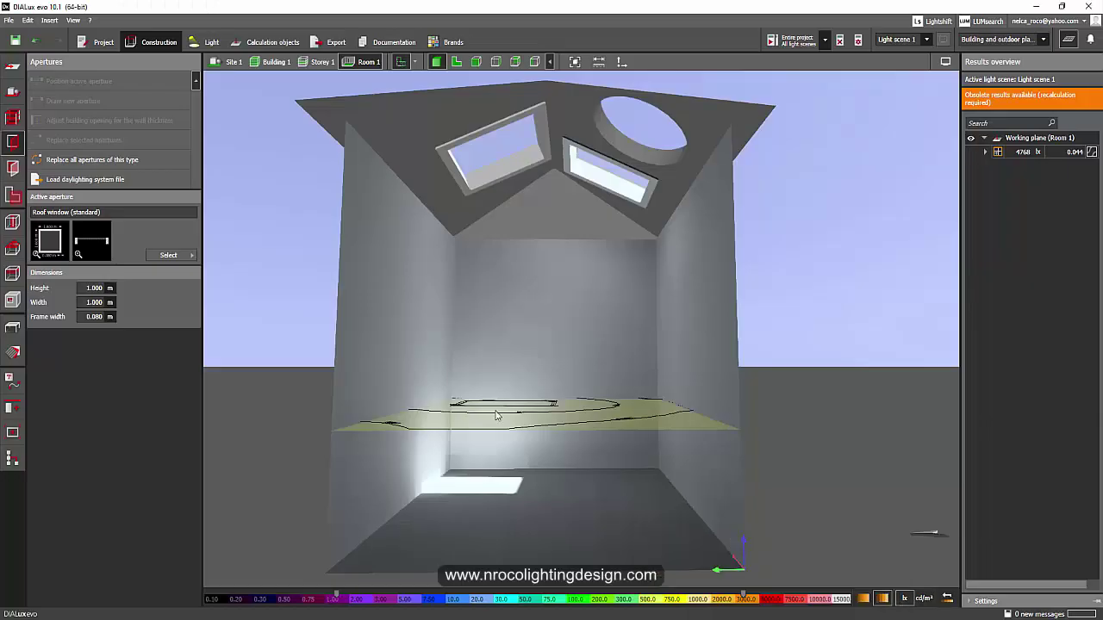
Step: Switch to DIALux evo and place a round window aperture on the building's exterior wall in the Storey 1 view
drag(483, 379, 399, 386)
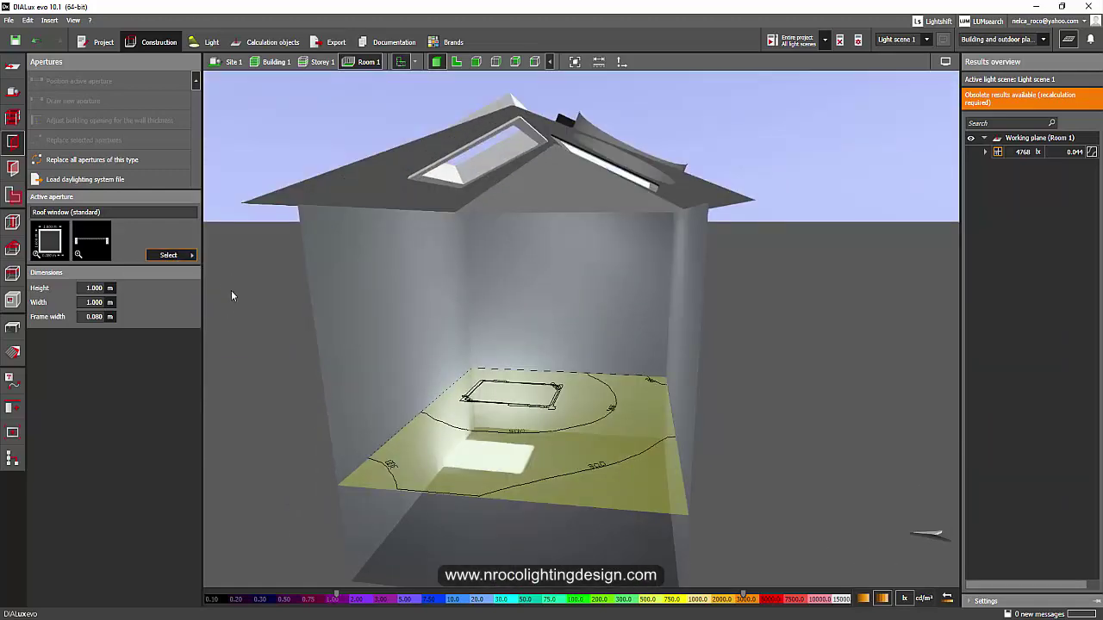
click(173, 255)
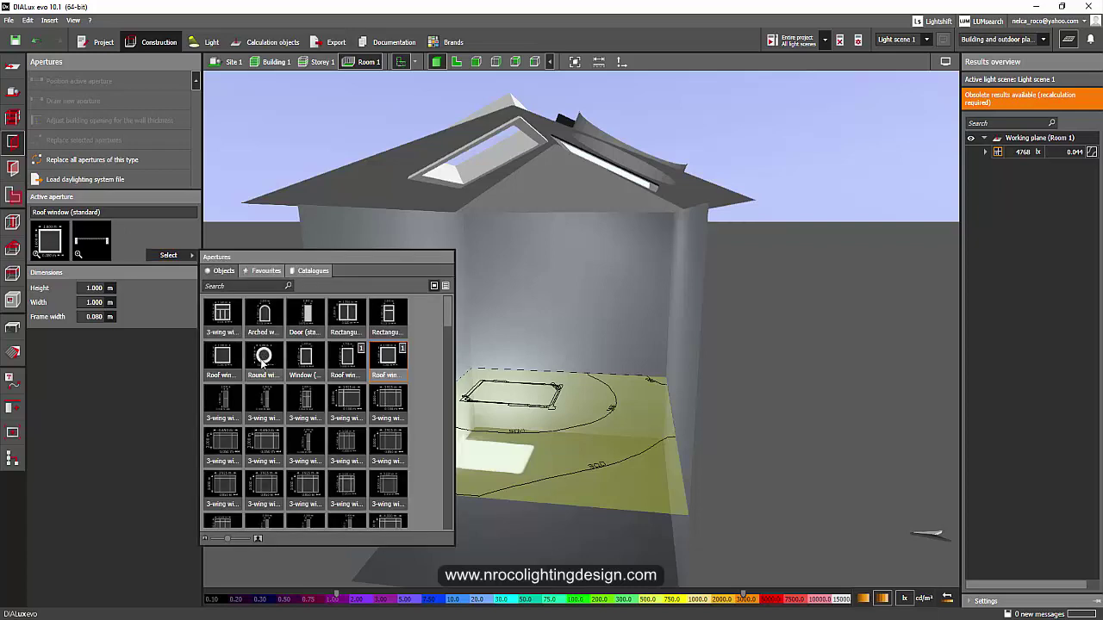
click(264, 358)
drag(239, 182, 362, 173)
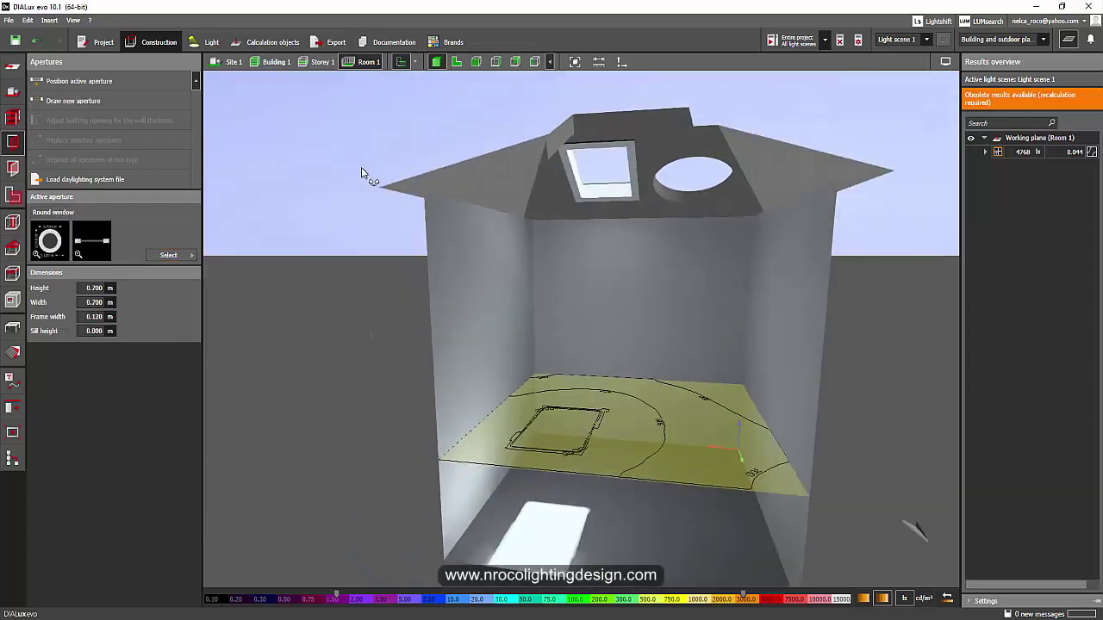
click(320, 63)
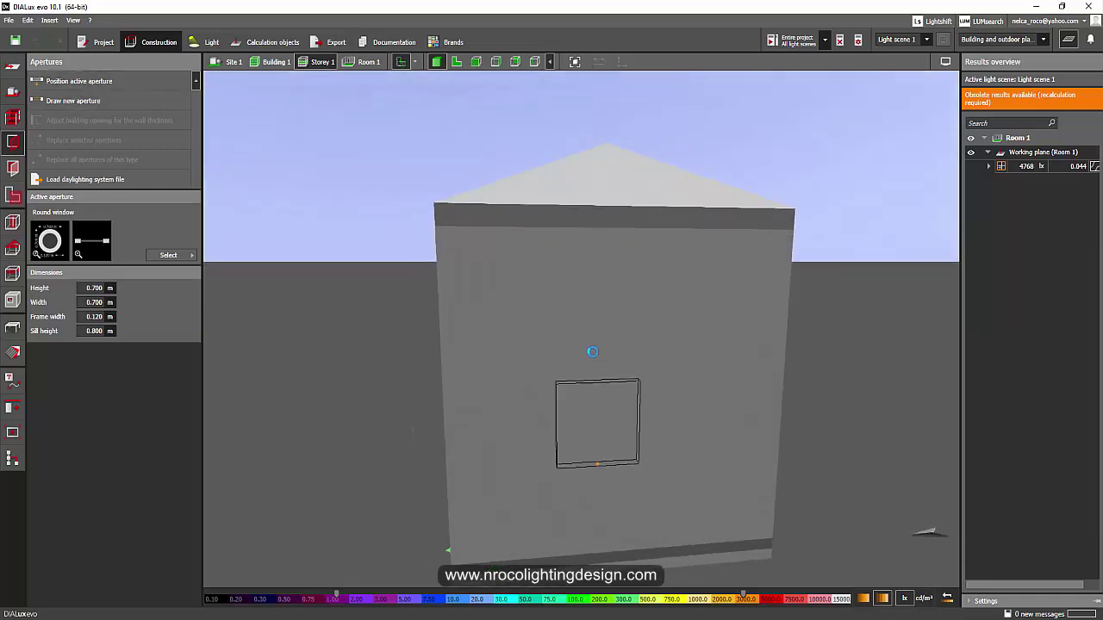
Step: Inspect the round wall window and the roof openings from inside Room 1
click(361, 62)
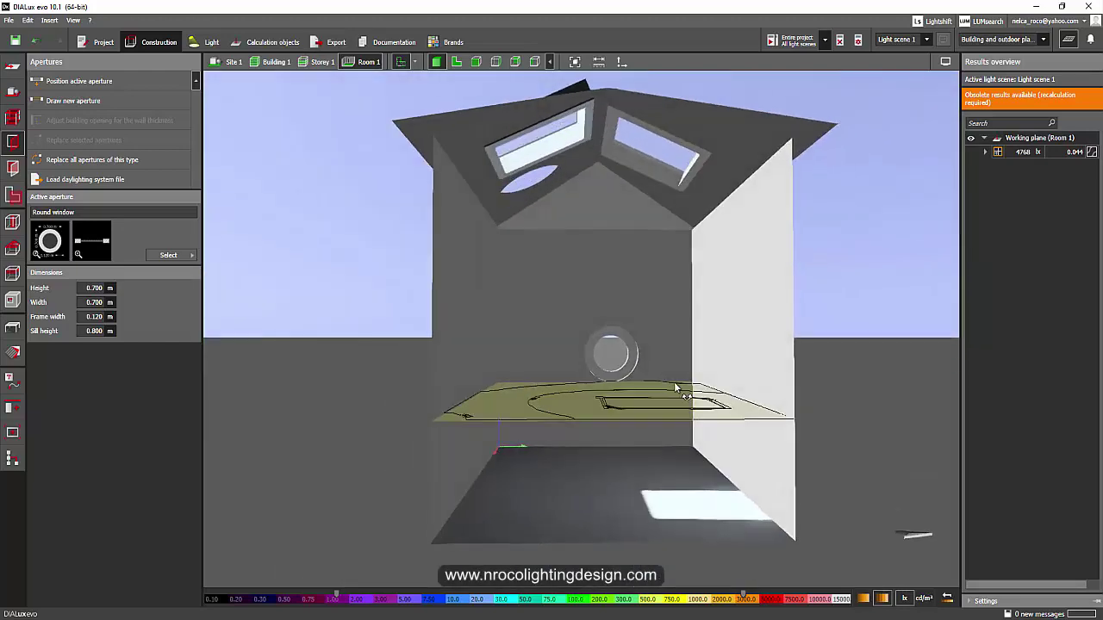
right_drag(673, 381, 530, 437)
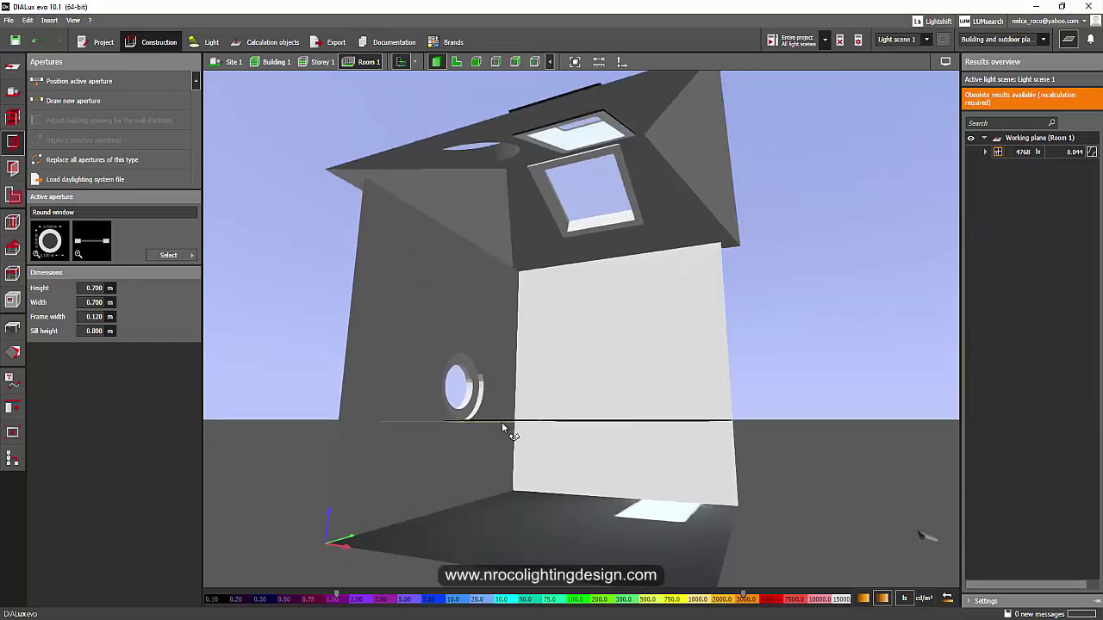
middle_drag(502, 427, 440, 434)
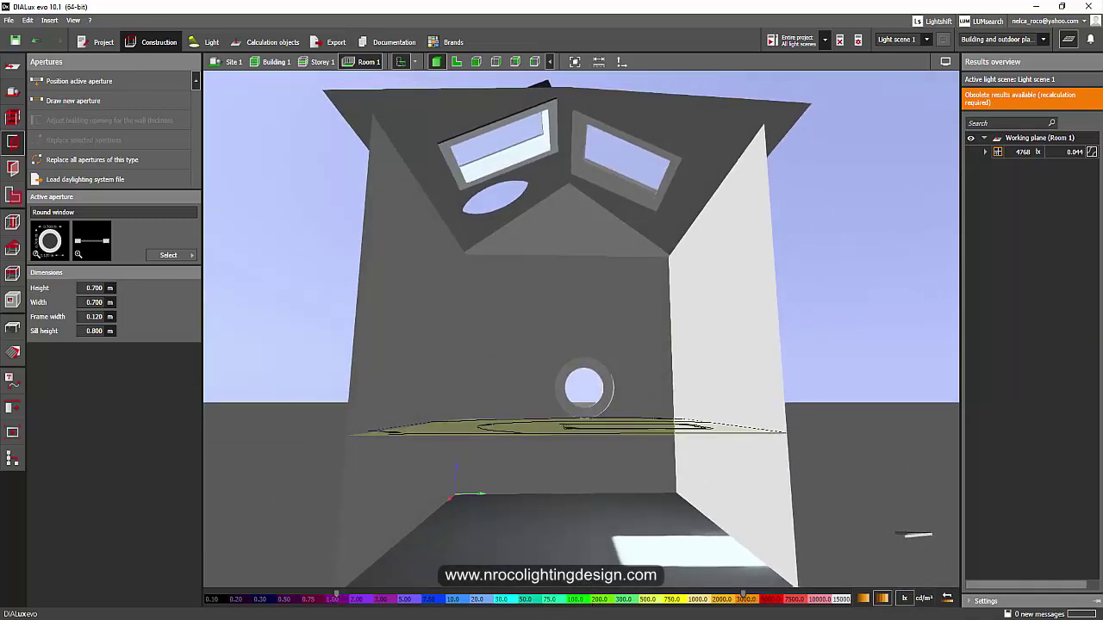
Step: Switch to the browser and review the lighting design YouTube channel and the author's Udemy course listings
key(alt+Tab)
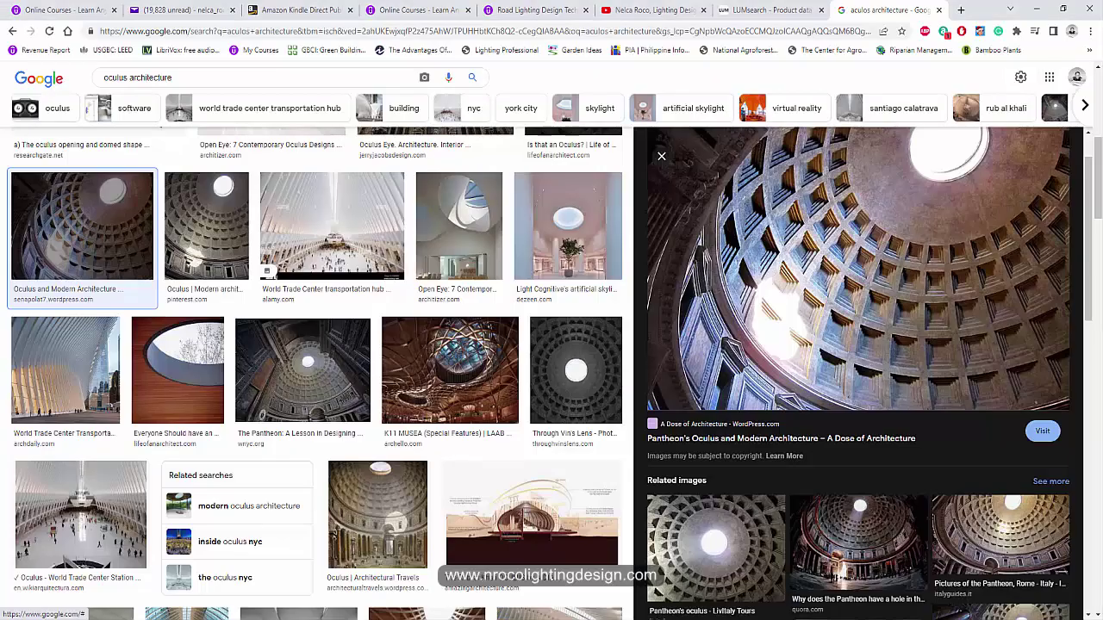
click(617, 11)
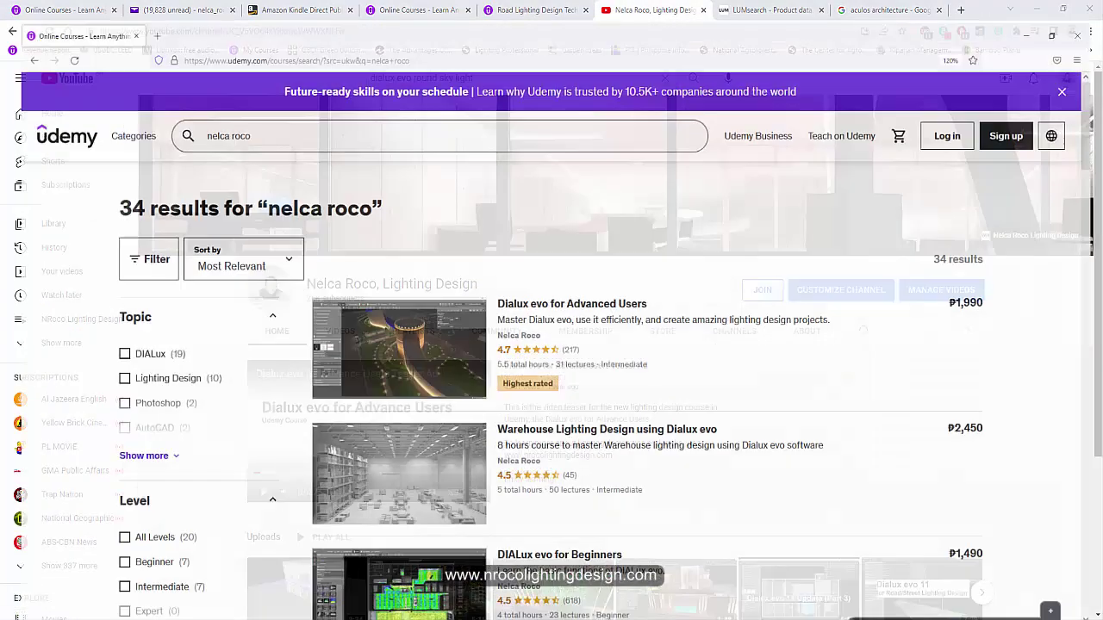
scroll(281, 380, down, 3)
scroll(560, 483, down, 2)
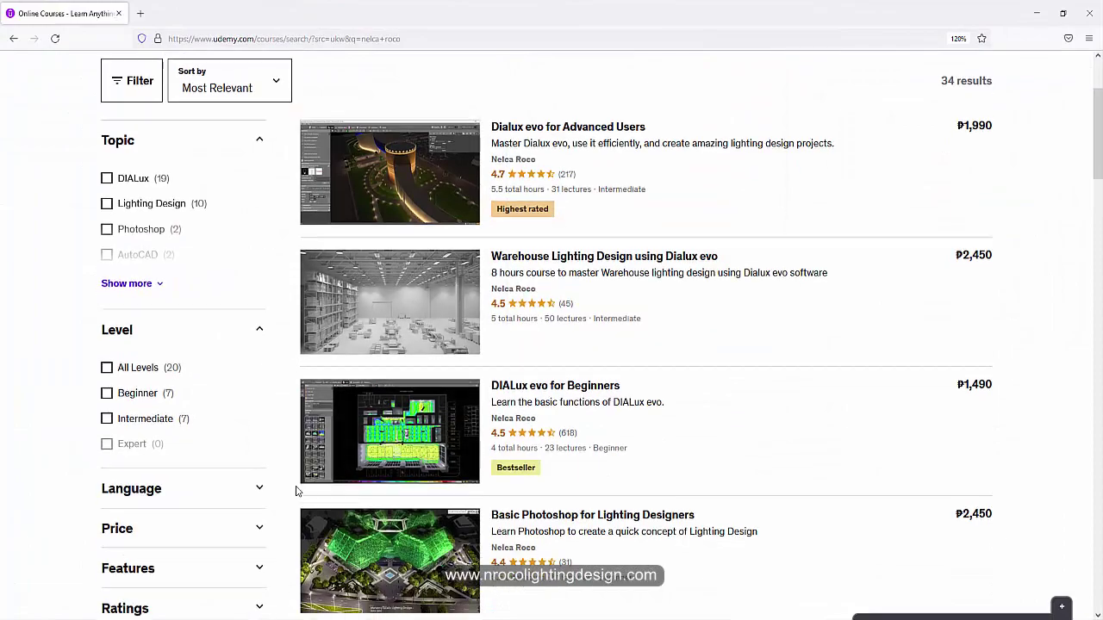
scroll(560, 483, up, 5)
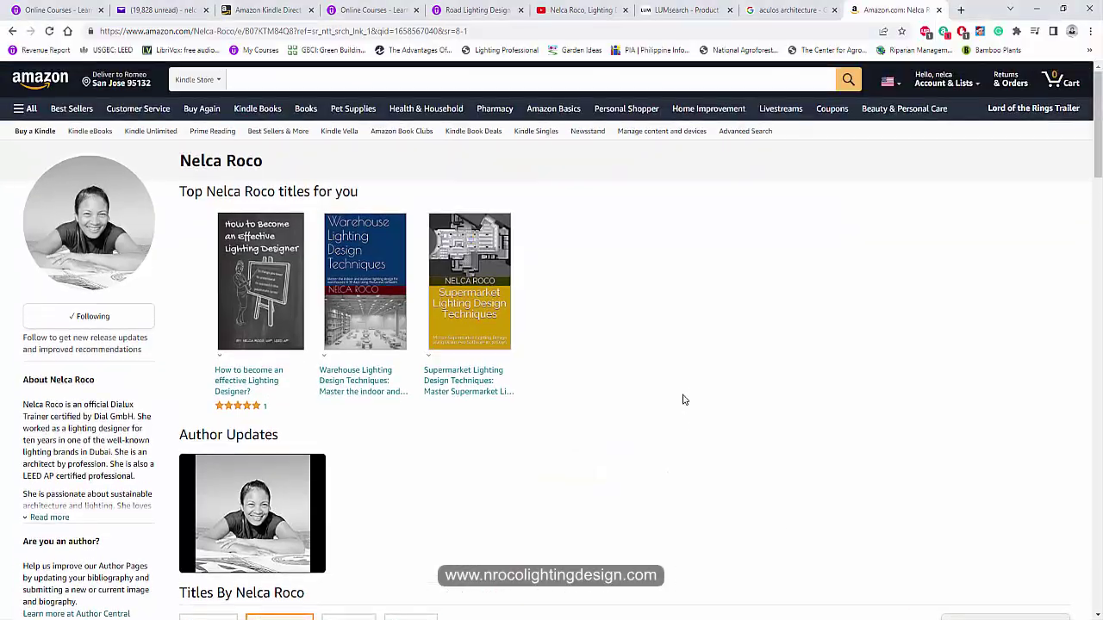
Step: Browse the author's lighting design titles on Amazon and examine the Warehouse Lighting Design Techniques book page
scroll(685, 400, down, 15)
scroll(684, 400, down, 2)
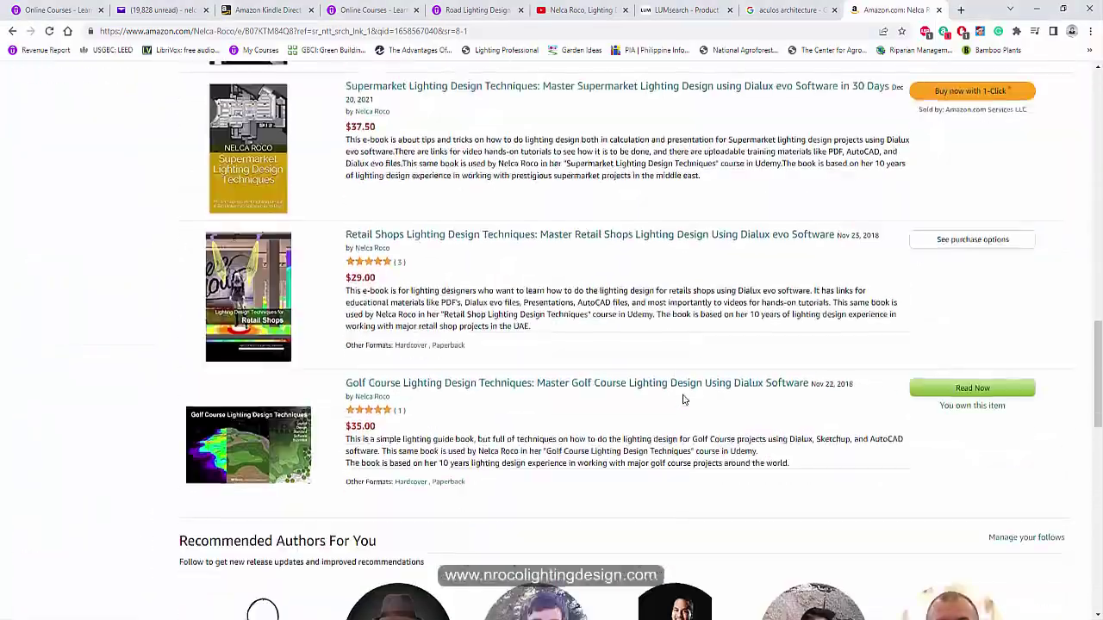
scroll(573, 375, up, 15)
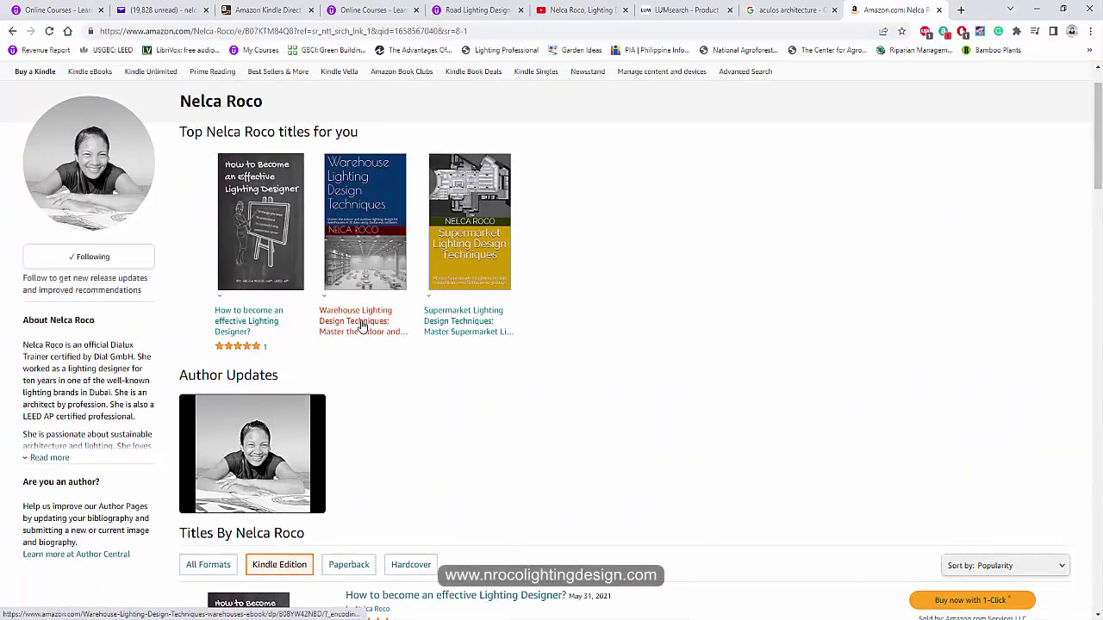
click(362, 326)
scroll(601, 394, down, 3)
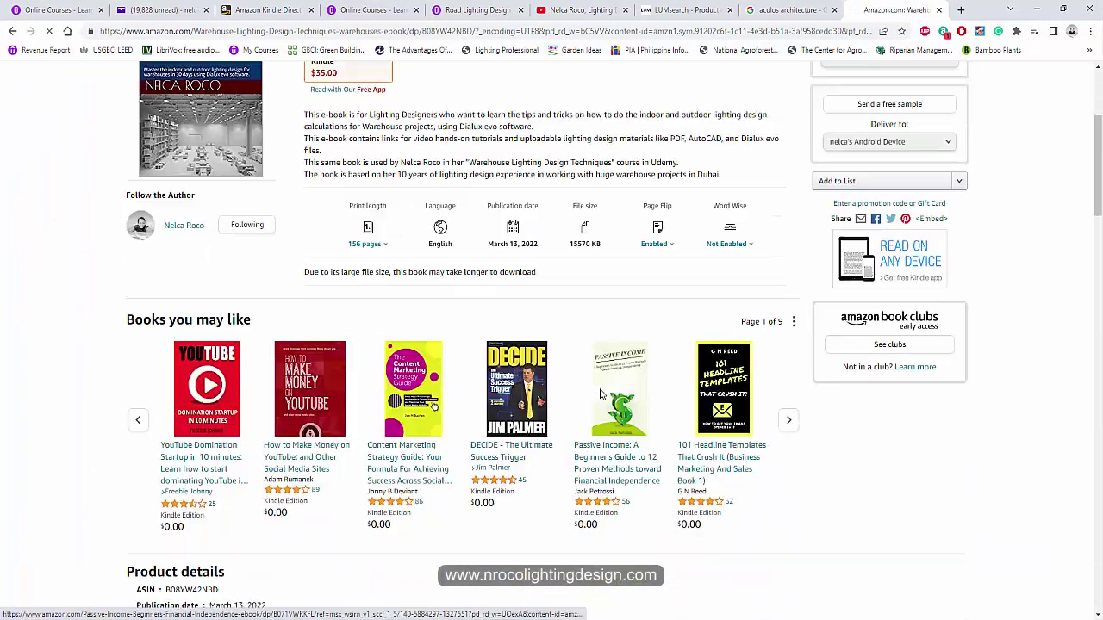